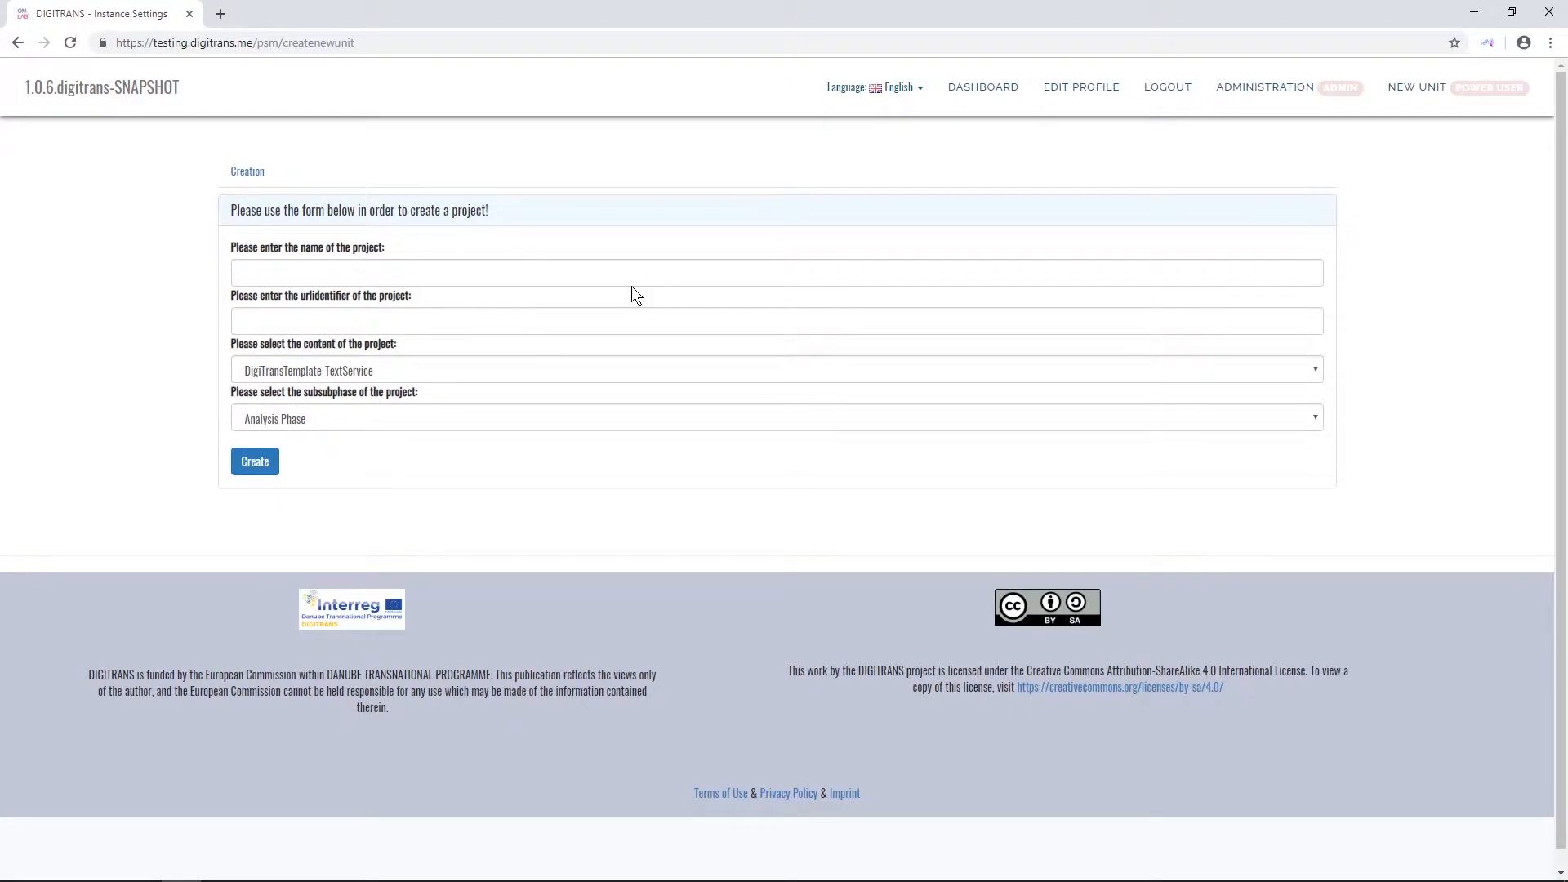
- Enter "New quiz" as the project name and "newquiz" as its URL identifier in the project creation form
left_click(550, 274)
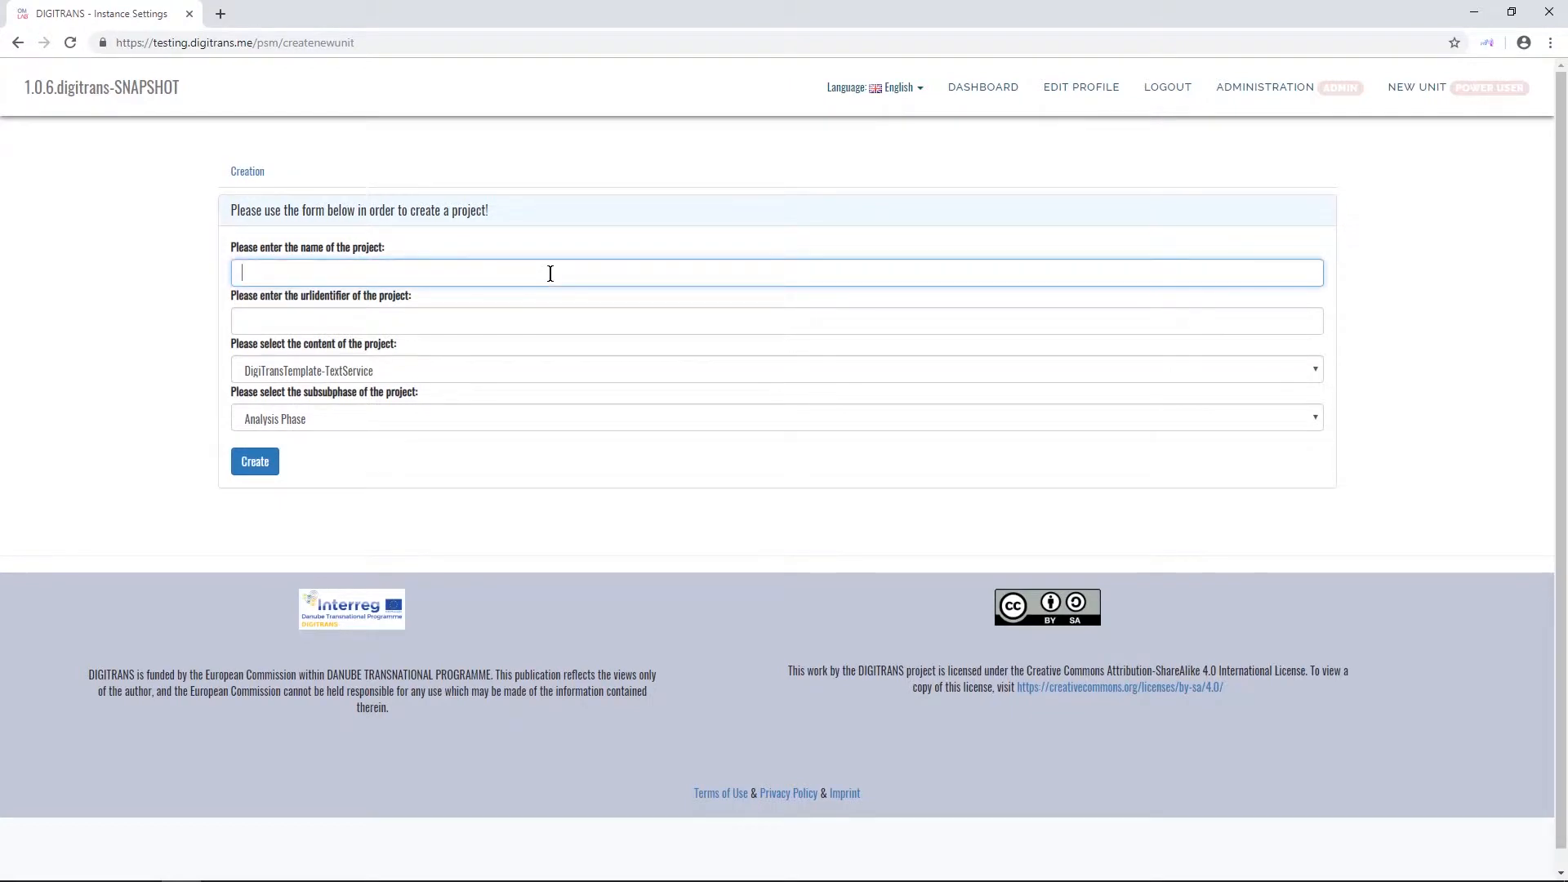
type("New quiz")
key("Tab")
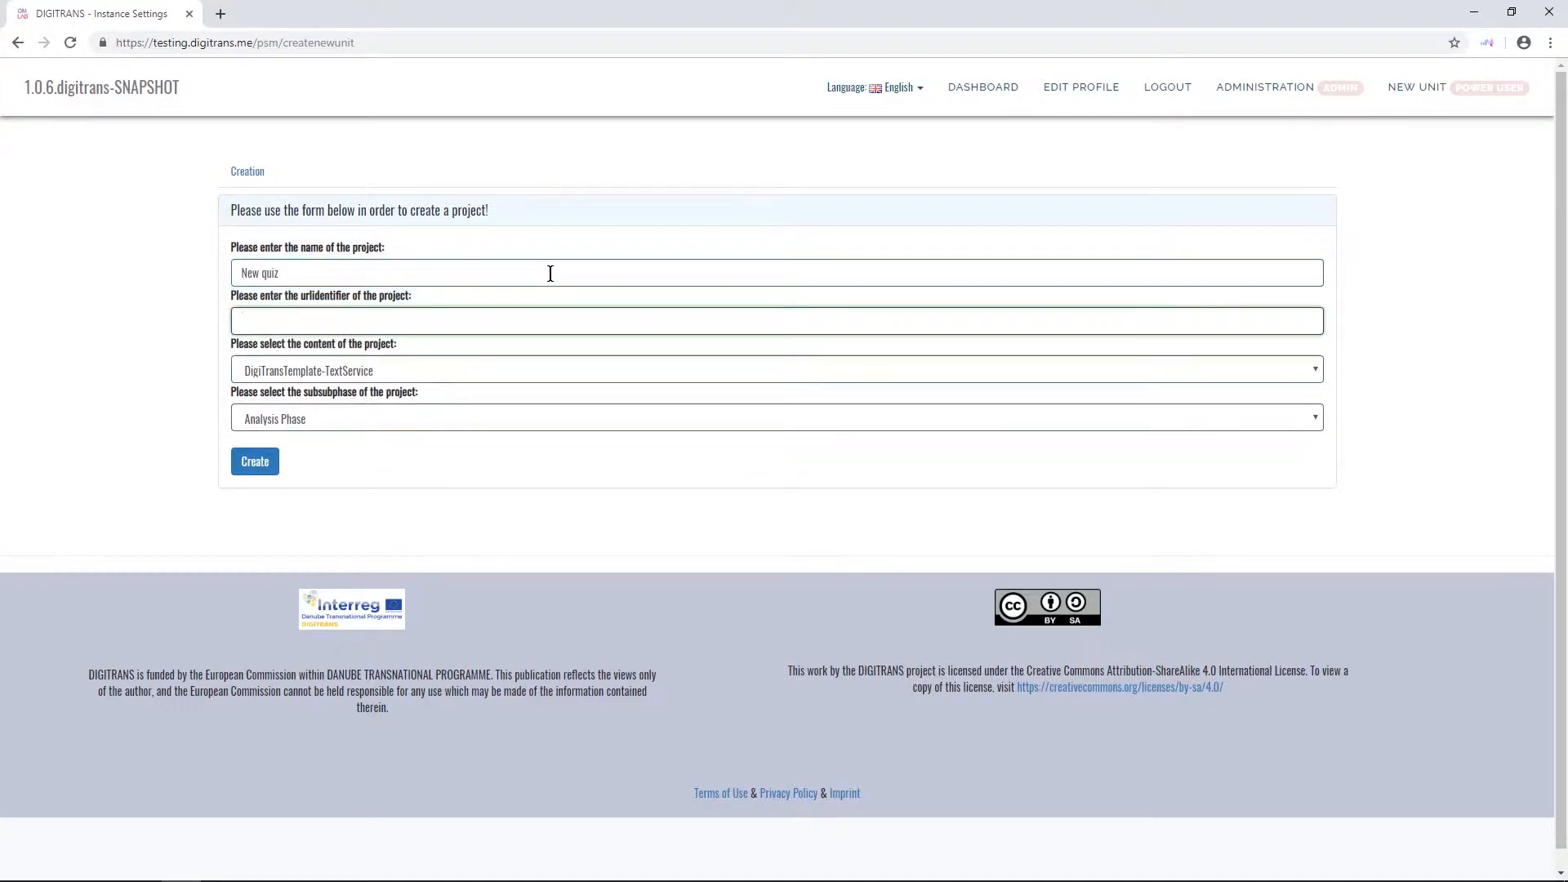
type("newquiz")
- Choose Quiz-QuizService as the content and Analysis Phase as the subphase, and create the project
left_click(419, 374)
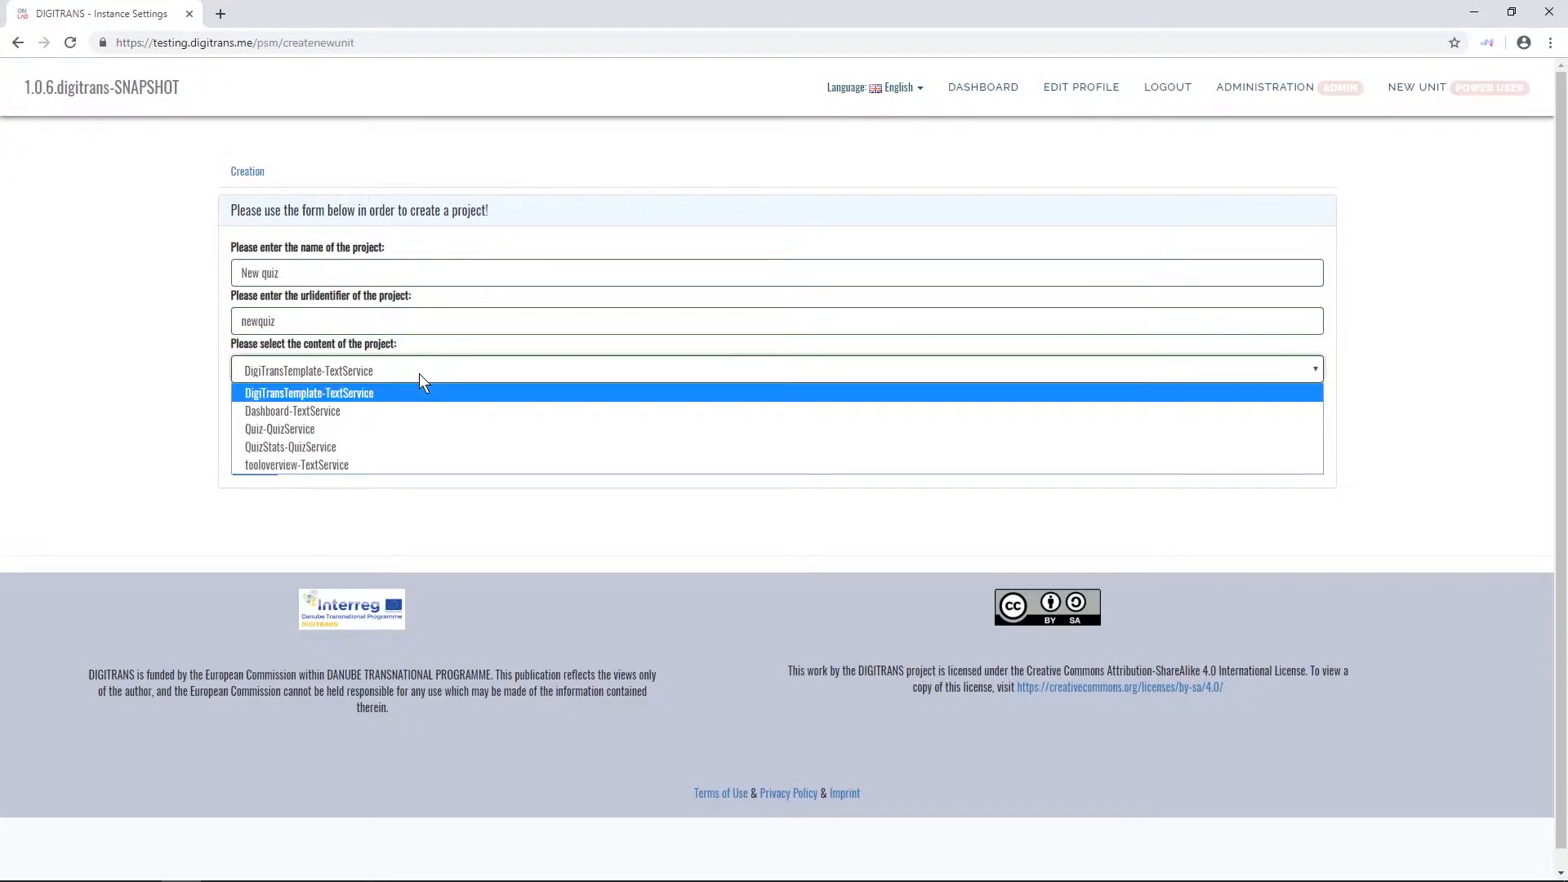
left_click(400, 429)
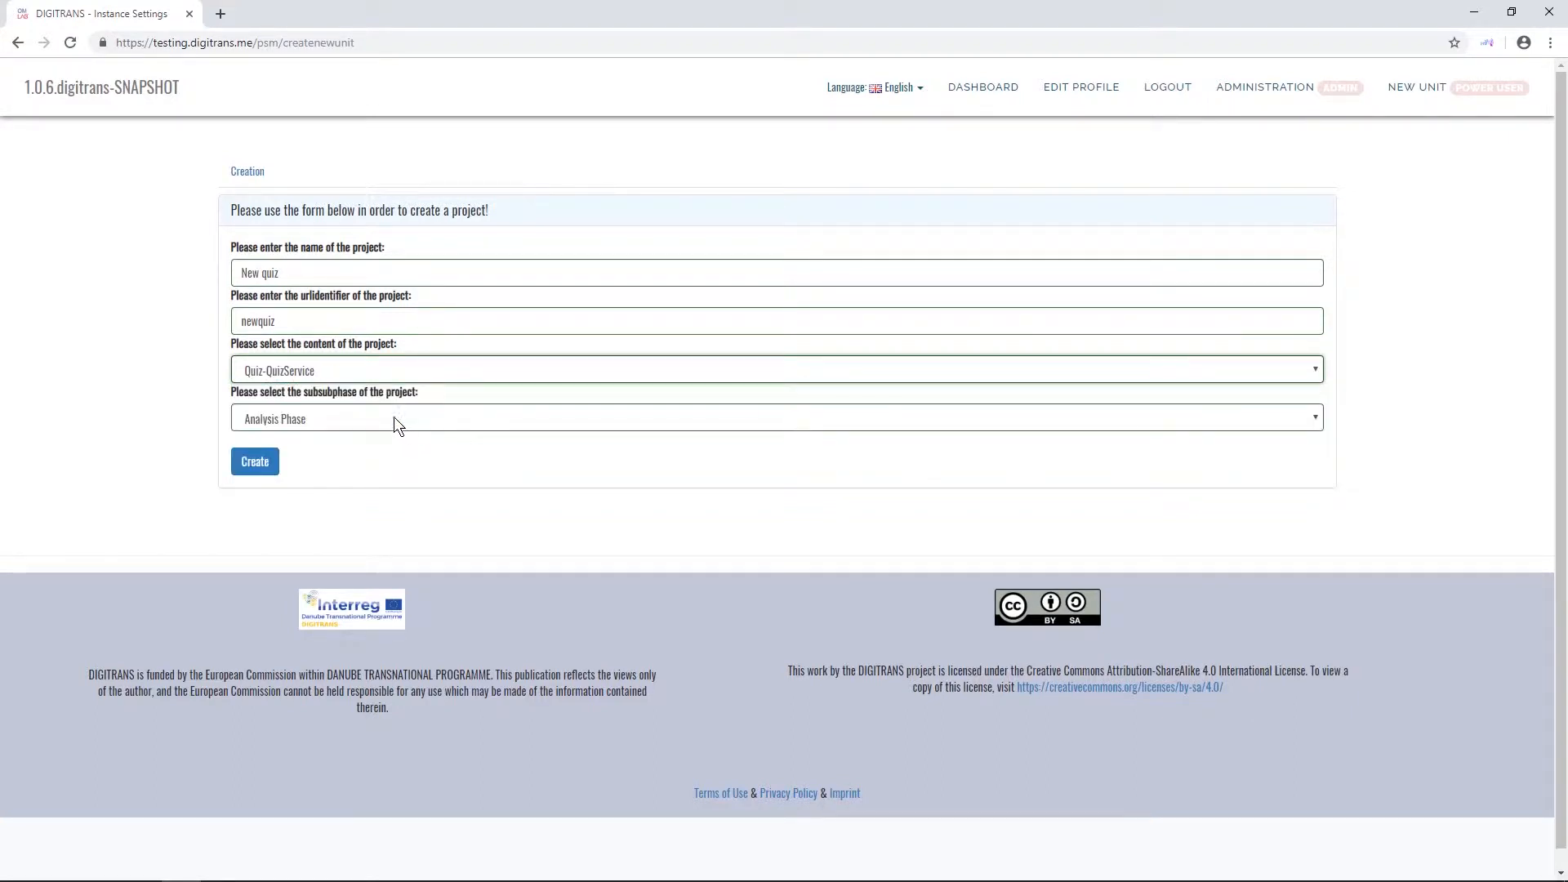
left_click(394, 420)
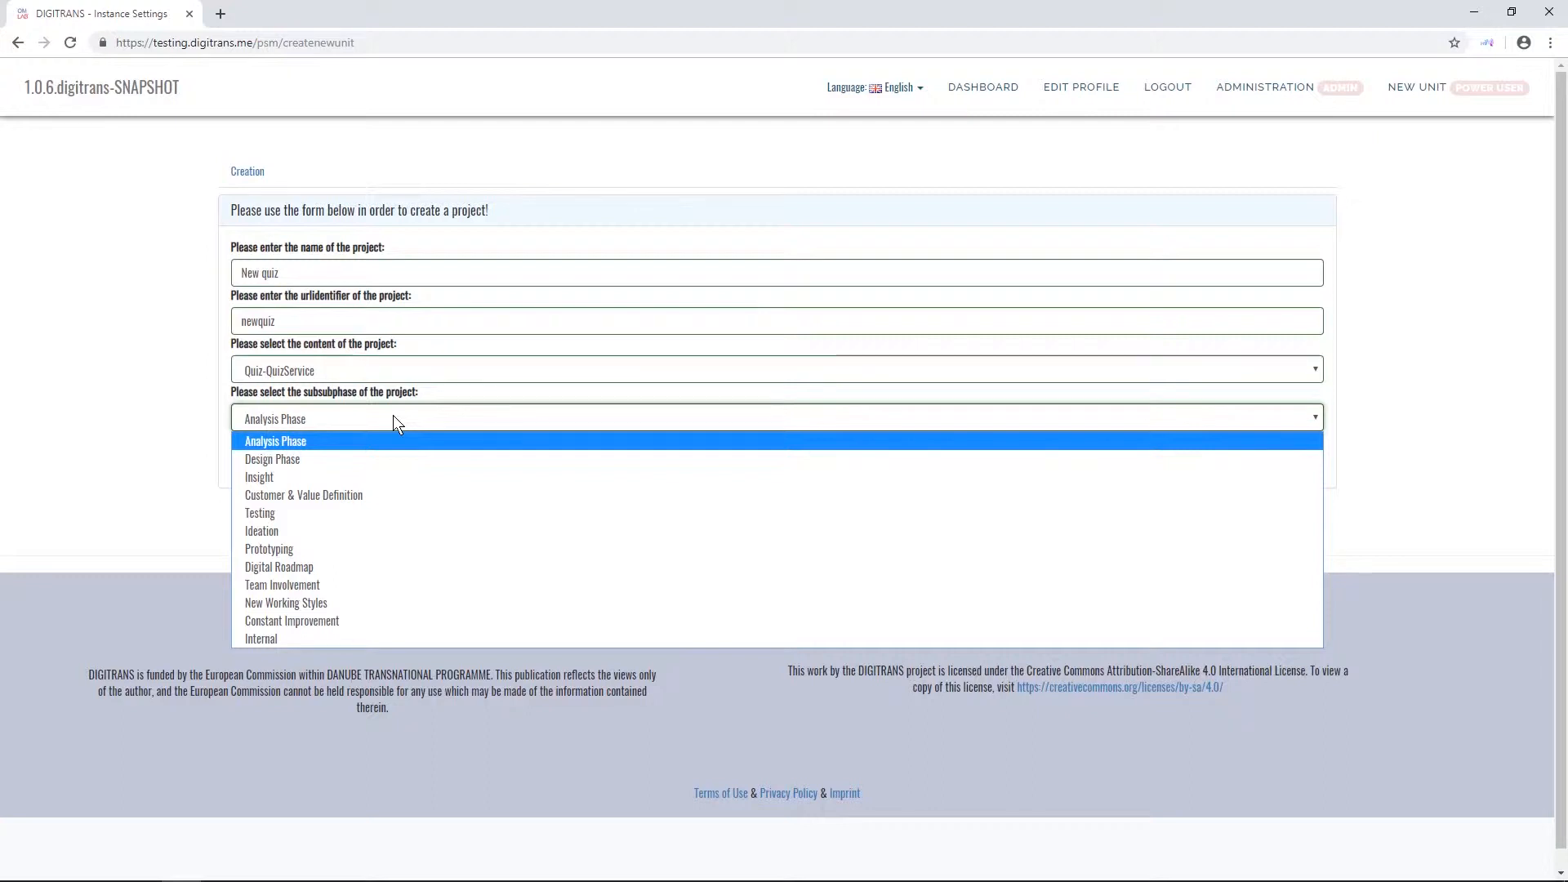
left_click(308, 441)
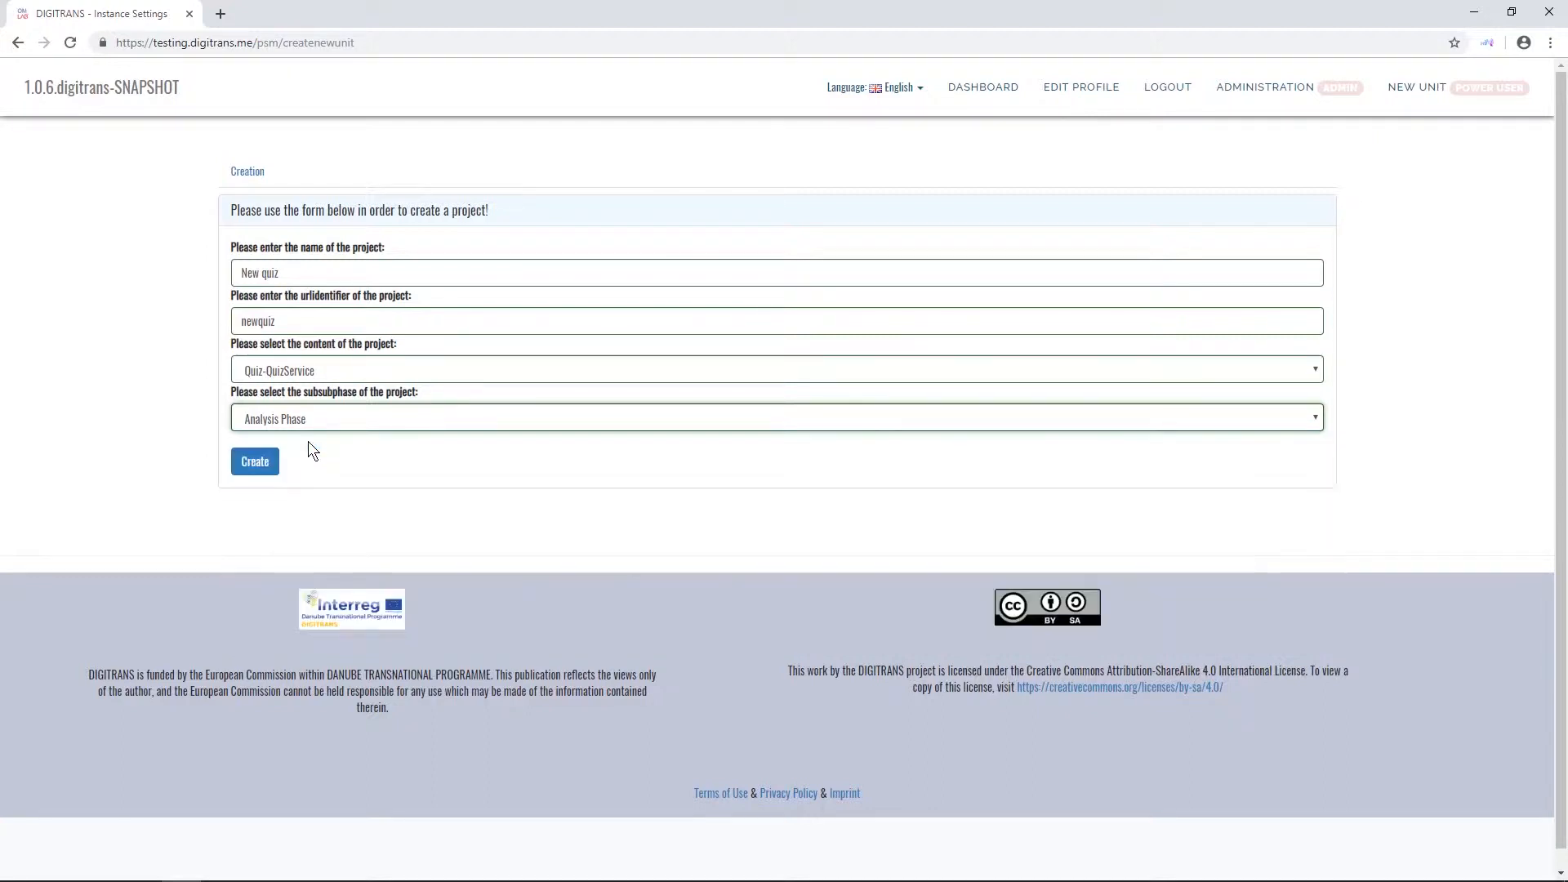
left_click(256, 466)
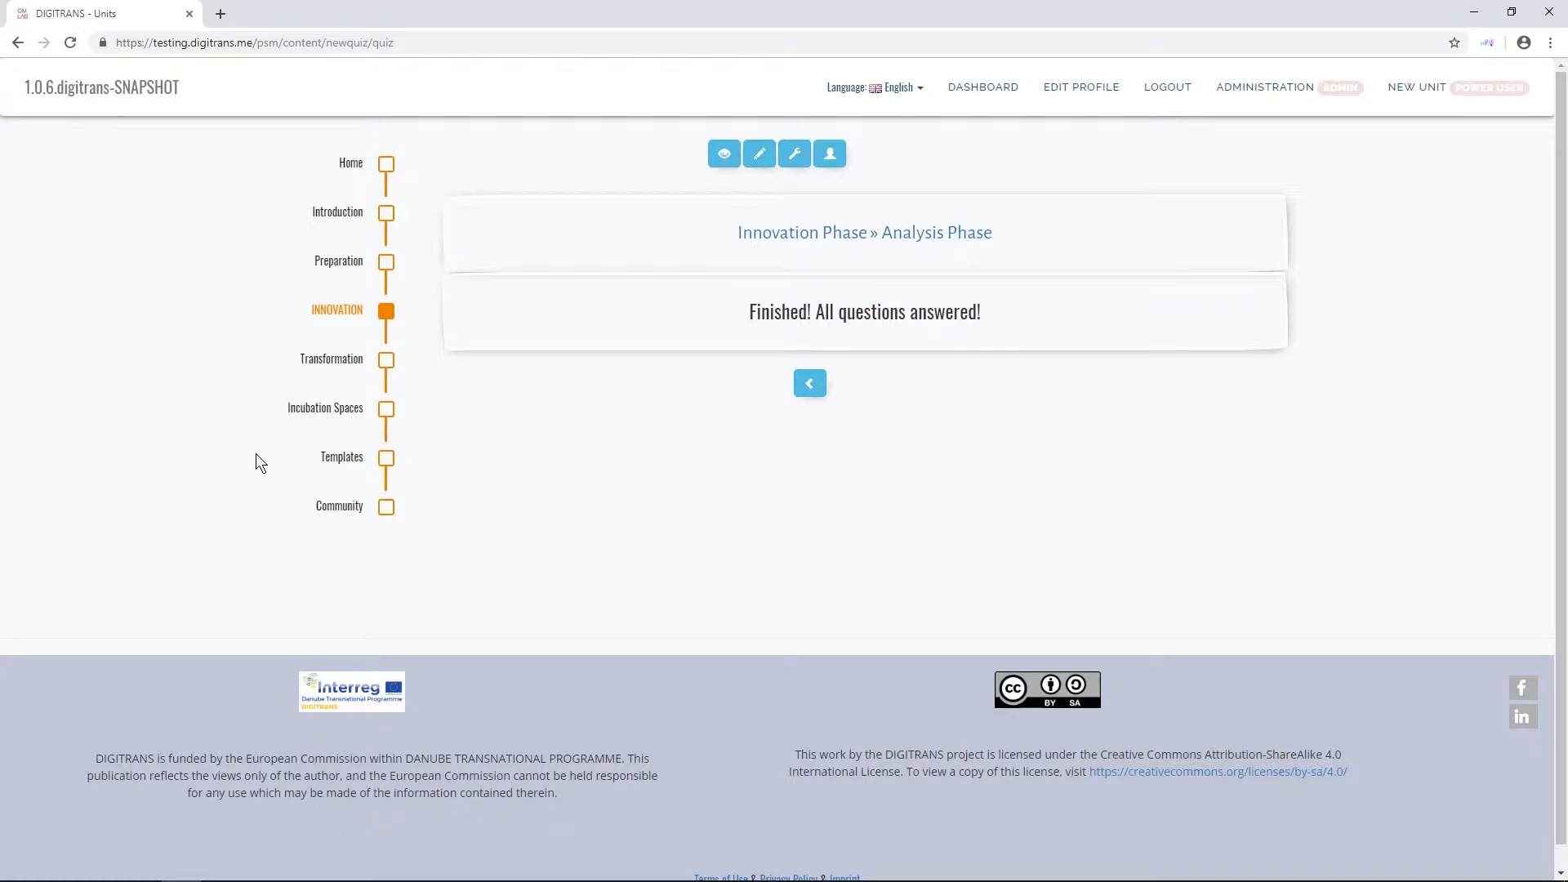
- Review the new quiz's URL identifier, project settings and role assignments
left_click_drag(326, 41, 369, 42)
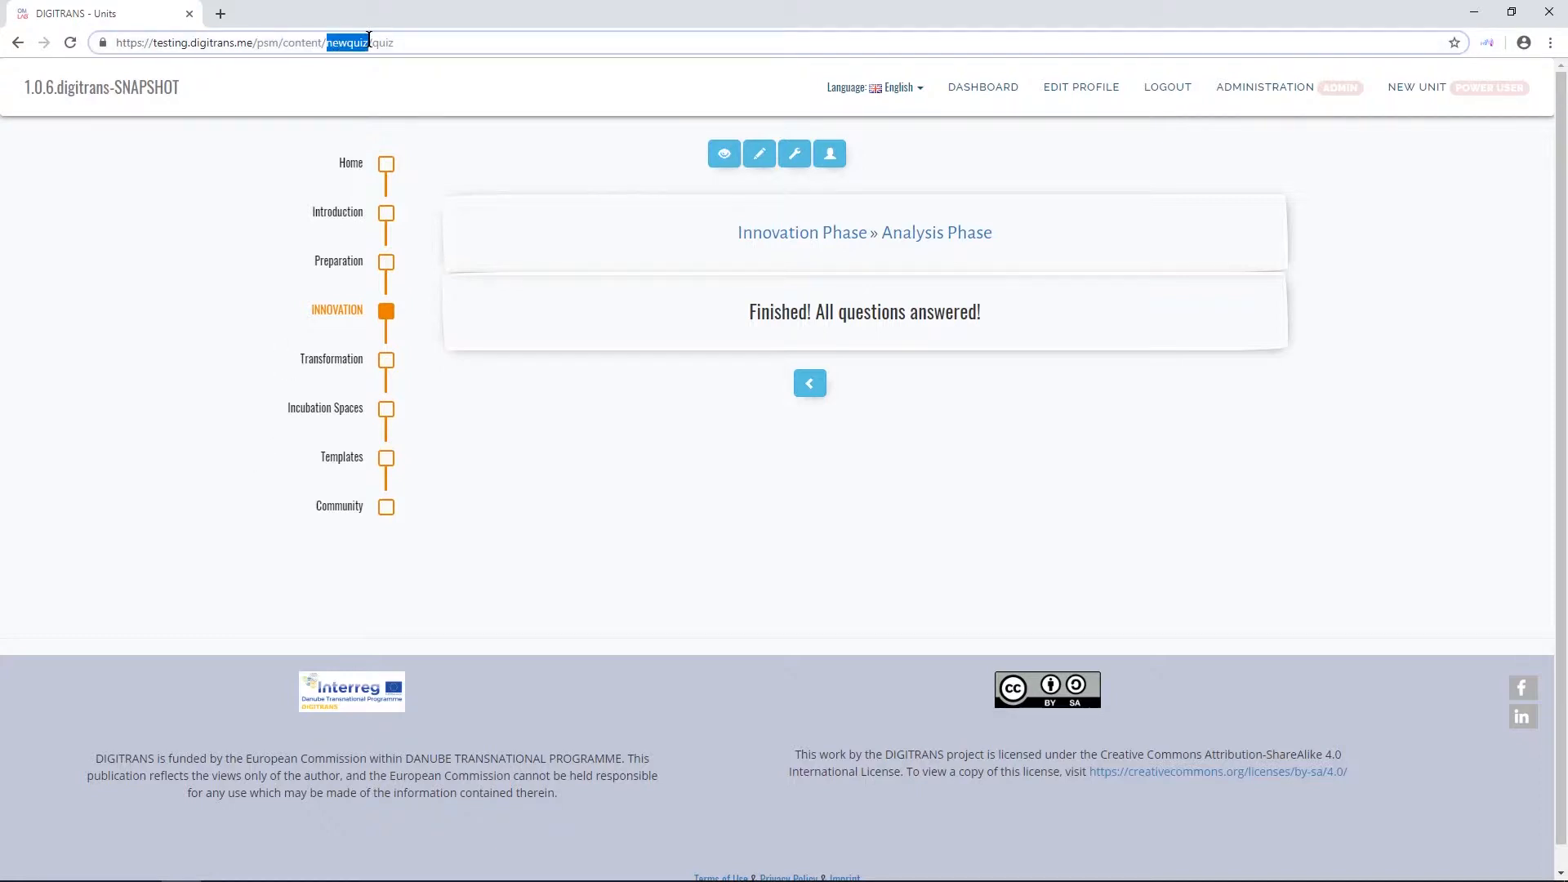
left_click(436, 152)
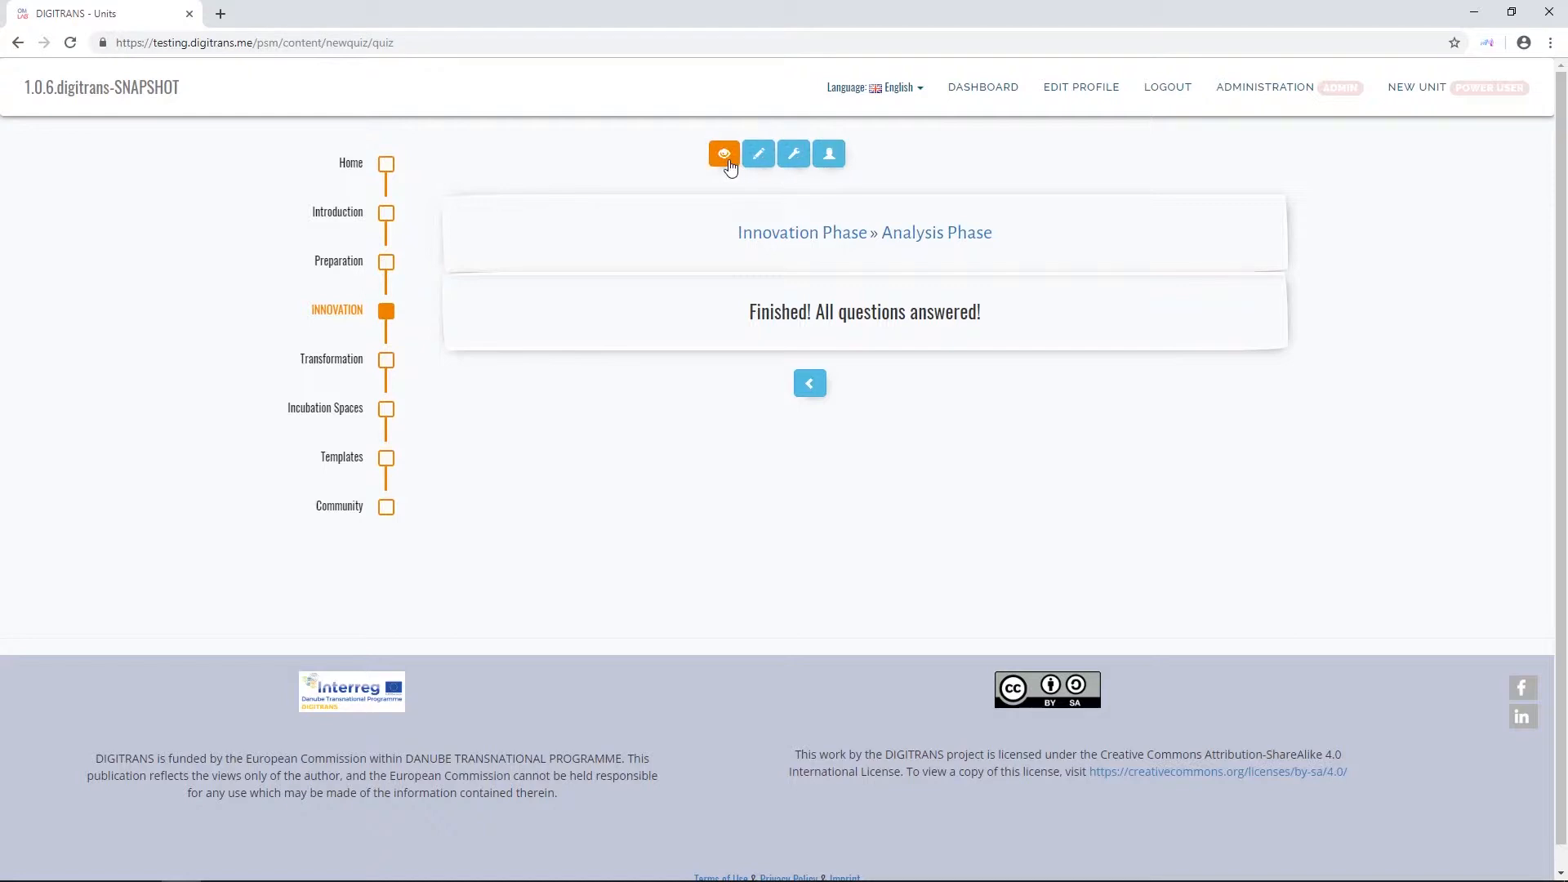
left_click(794, 156)
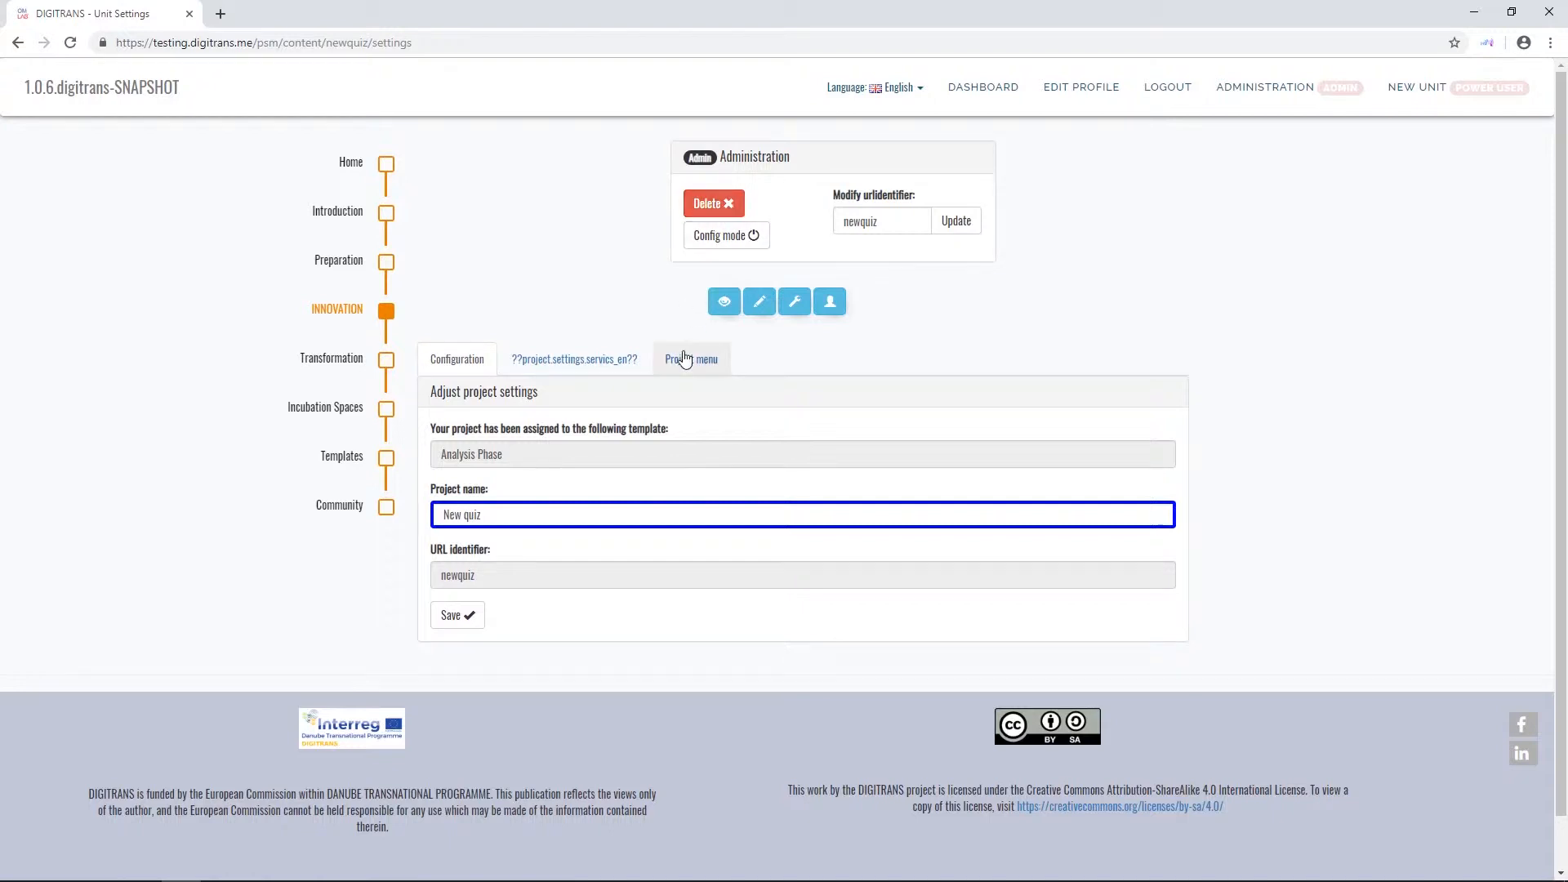
left_click(830, 304)
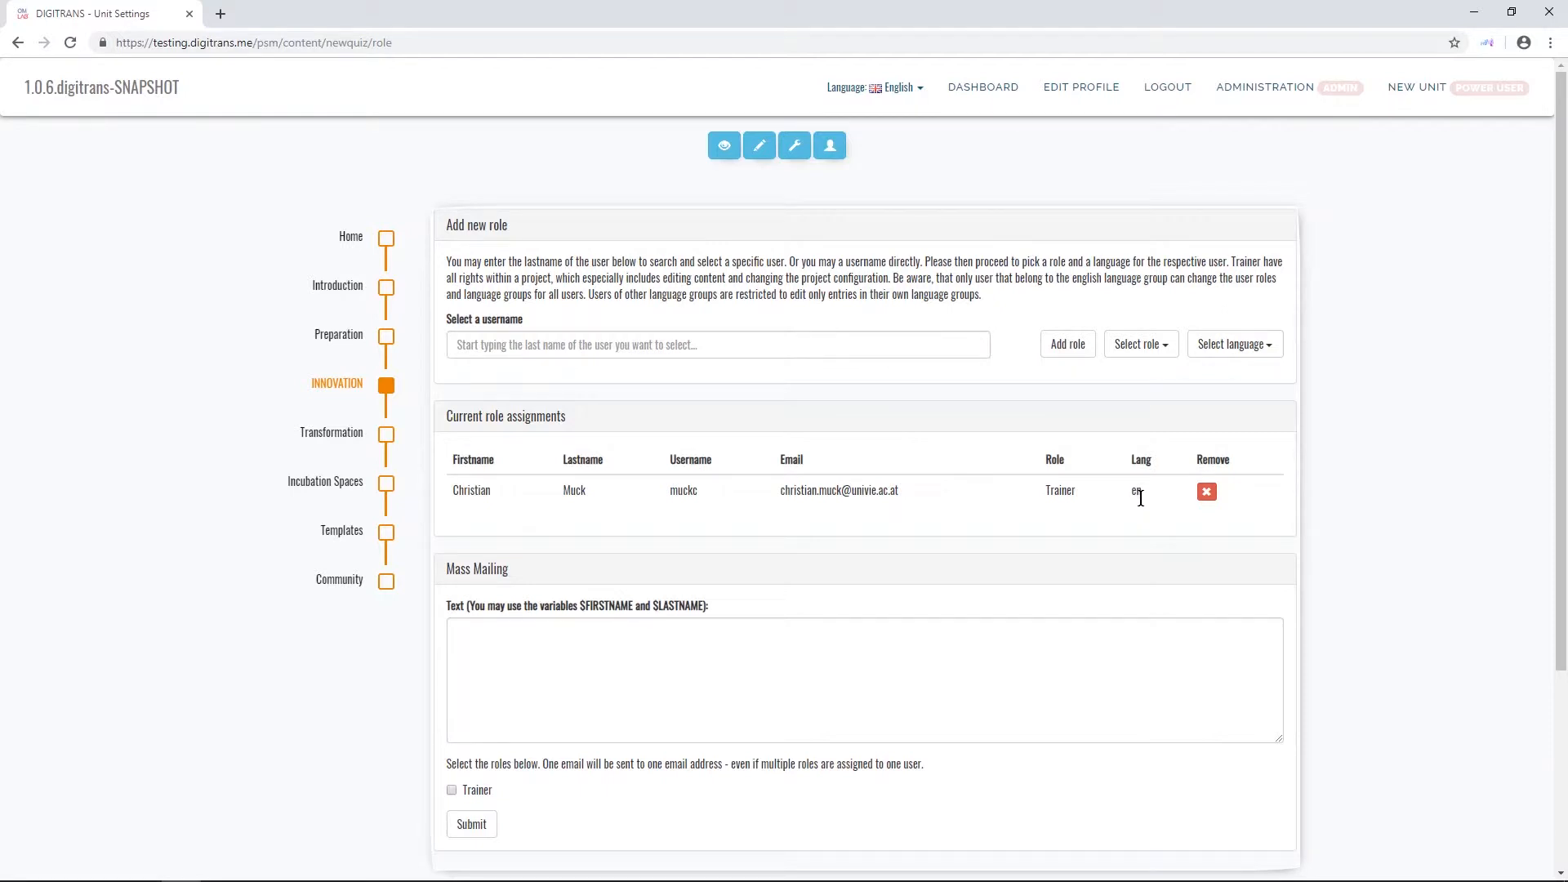
- Open the quiz content for editing and enter the question "Is this a good new quiz?"
left_click(760, 151)
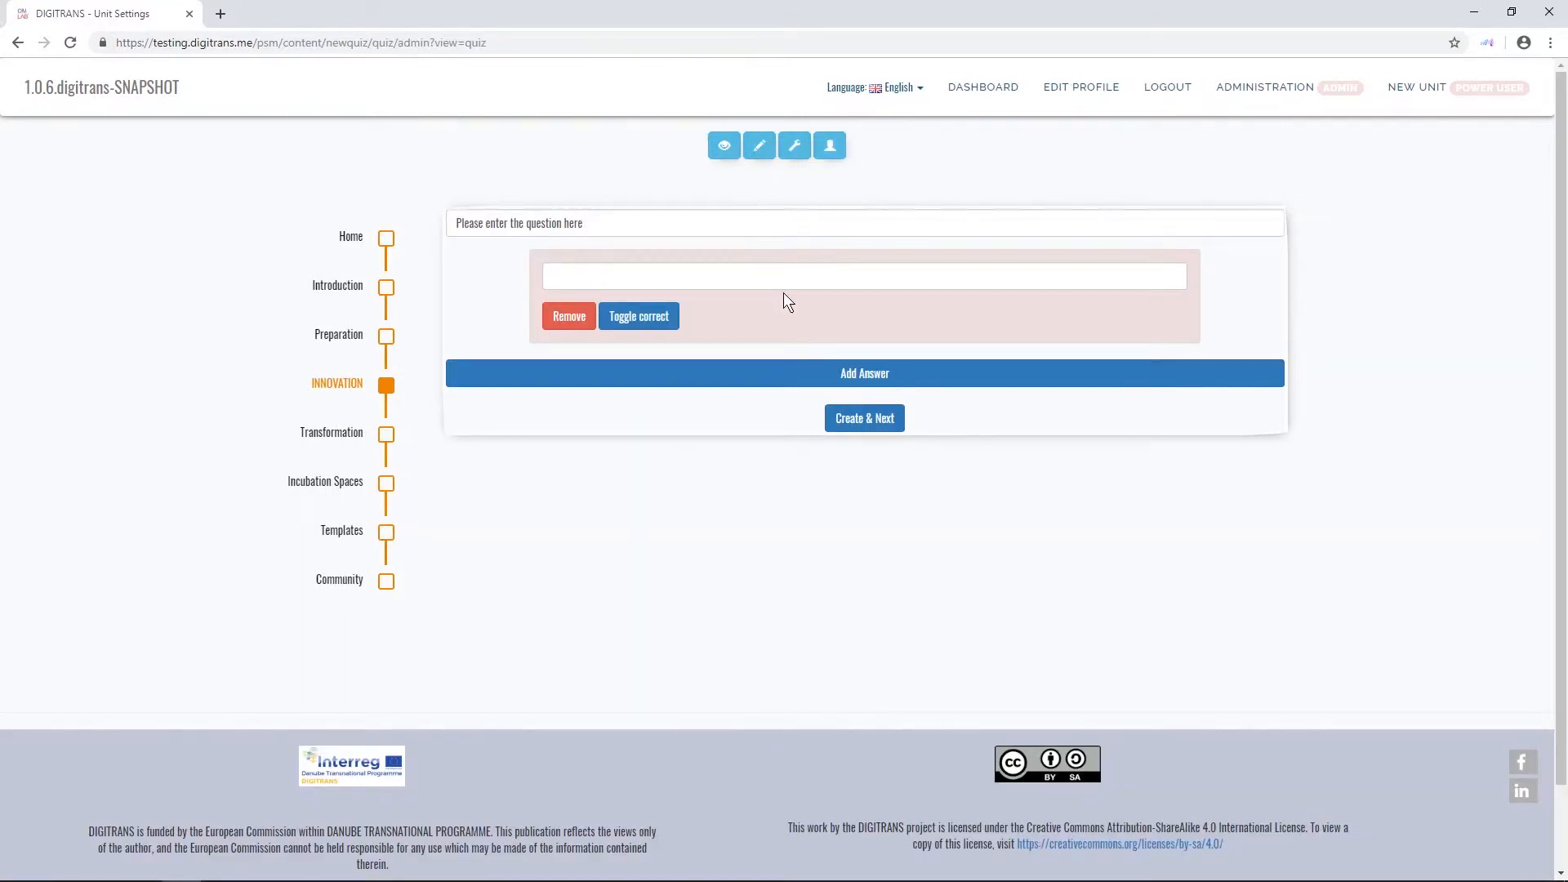
left_click_drag(602, 224, 413, 222)
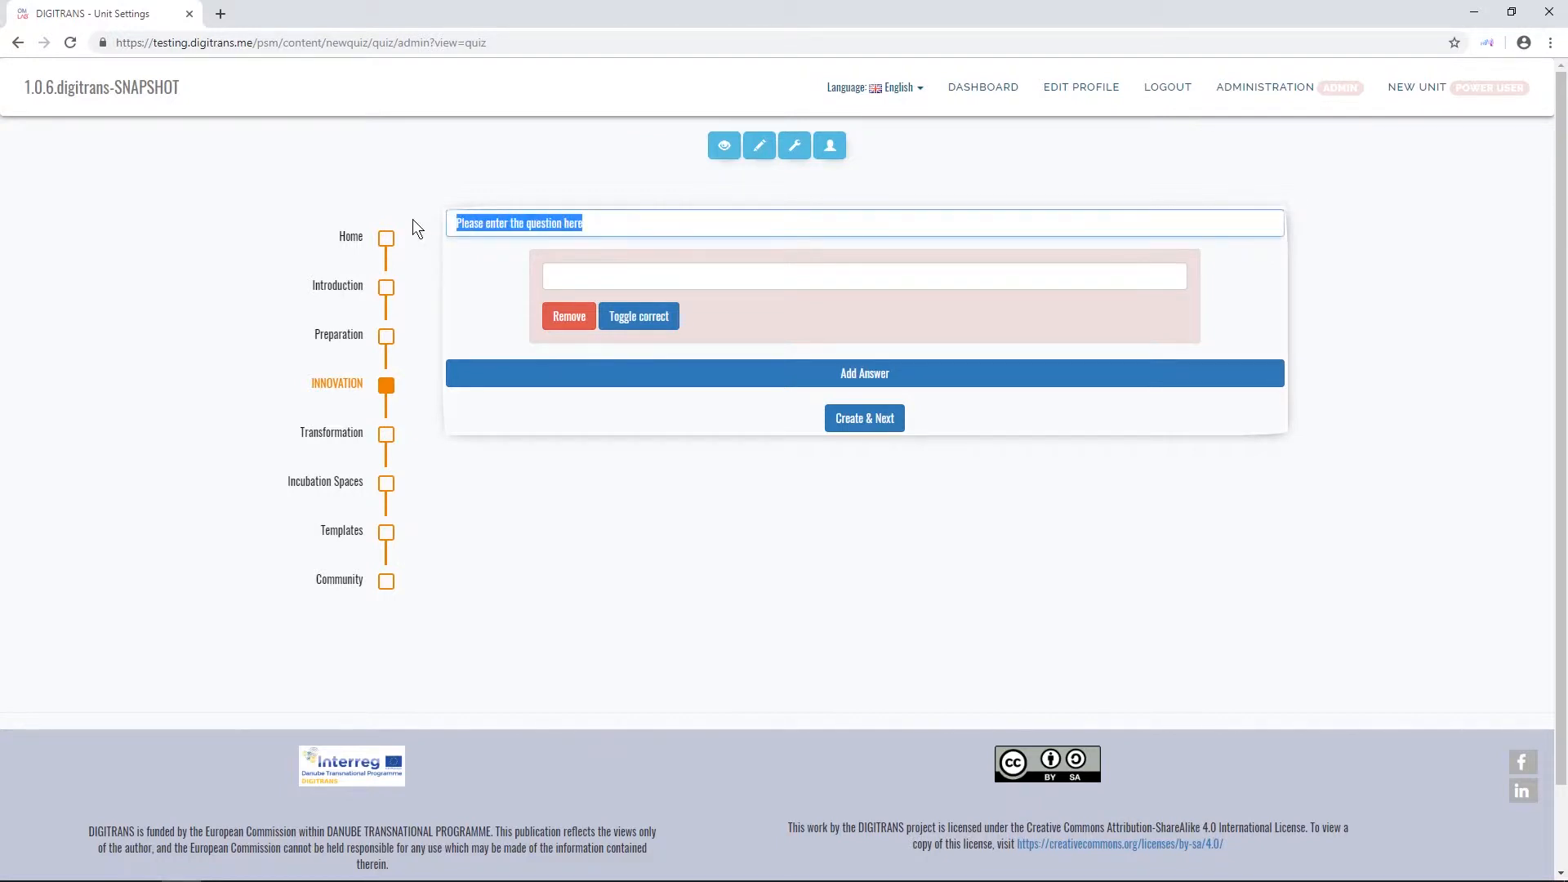
type("Is this a good new quiz?")
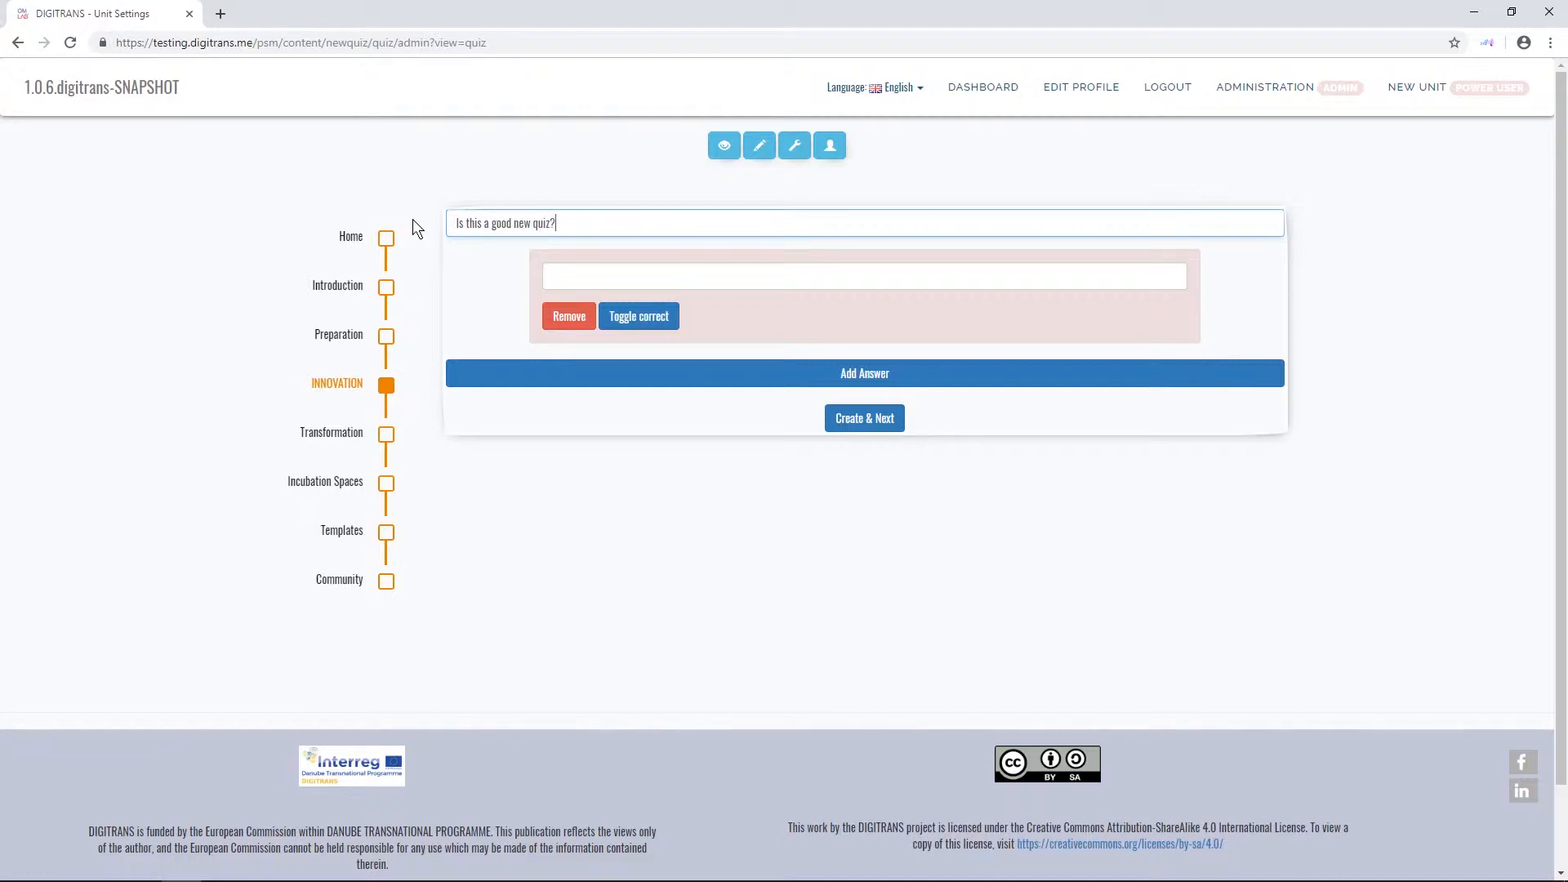
- Give the question four answer options: A, B, C and D
left_click(614, 282)
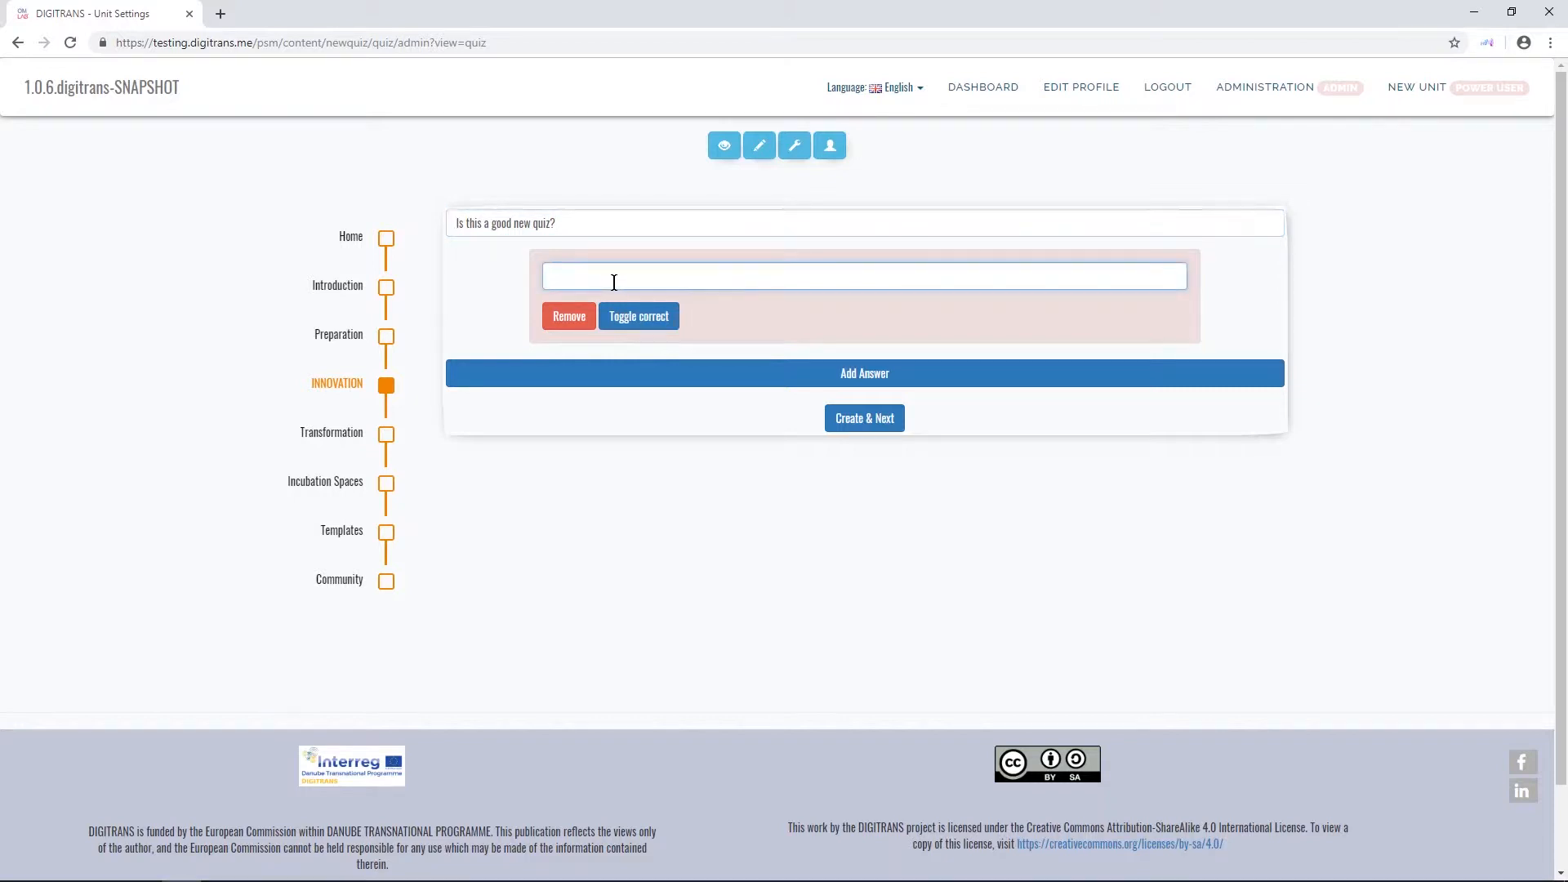
type("A")
left_click(862, 376)
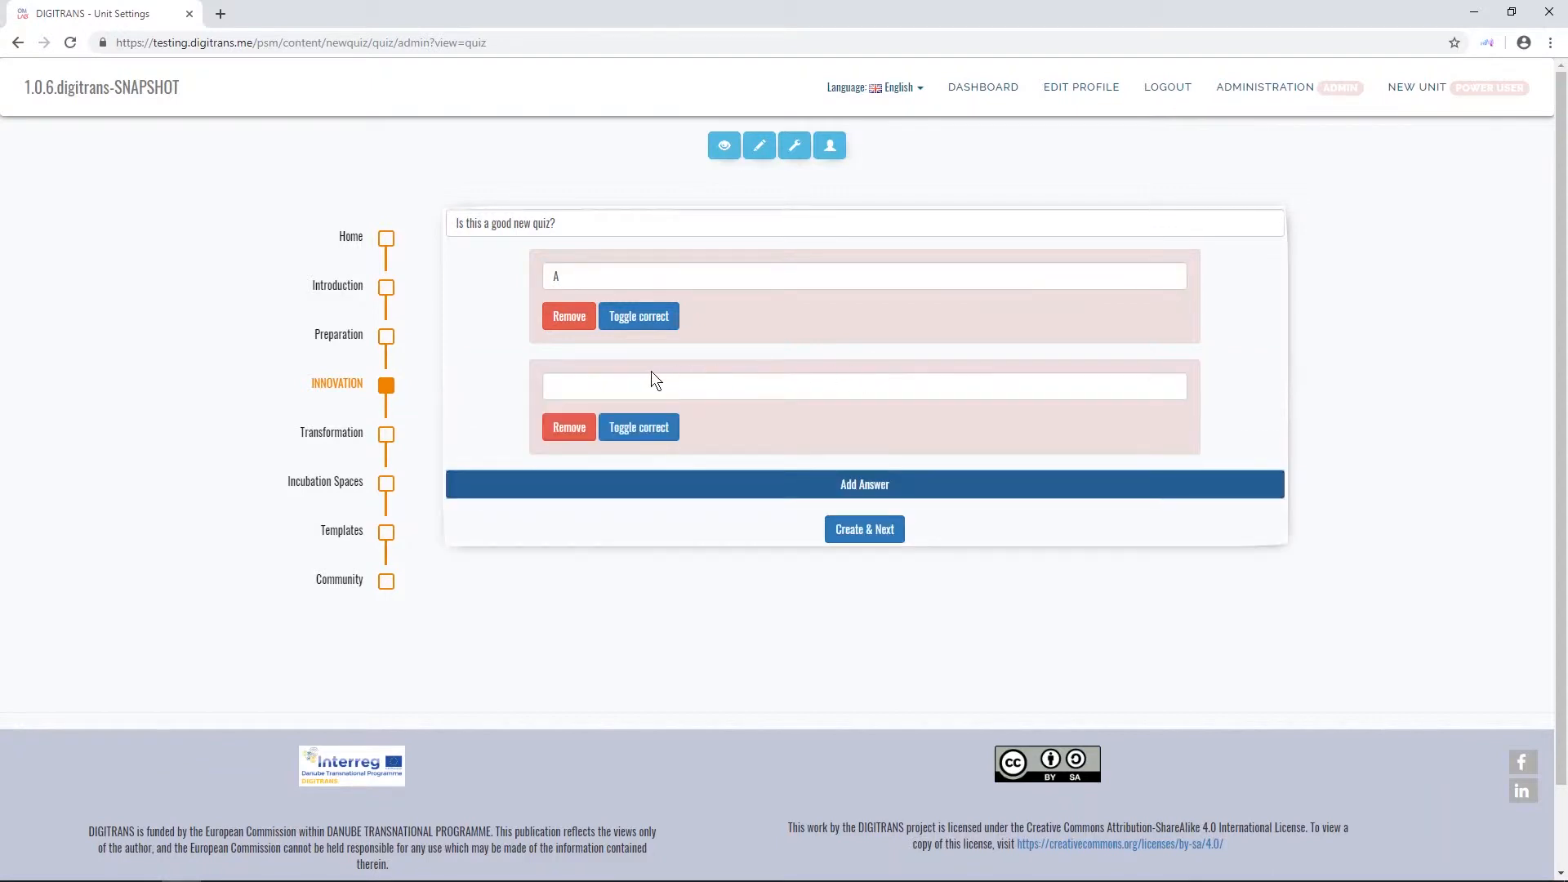
left_click(627, 390)
type("B")
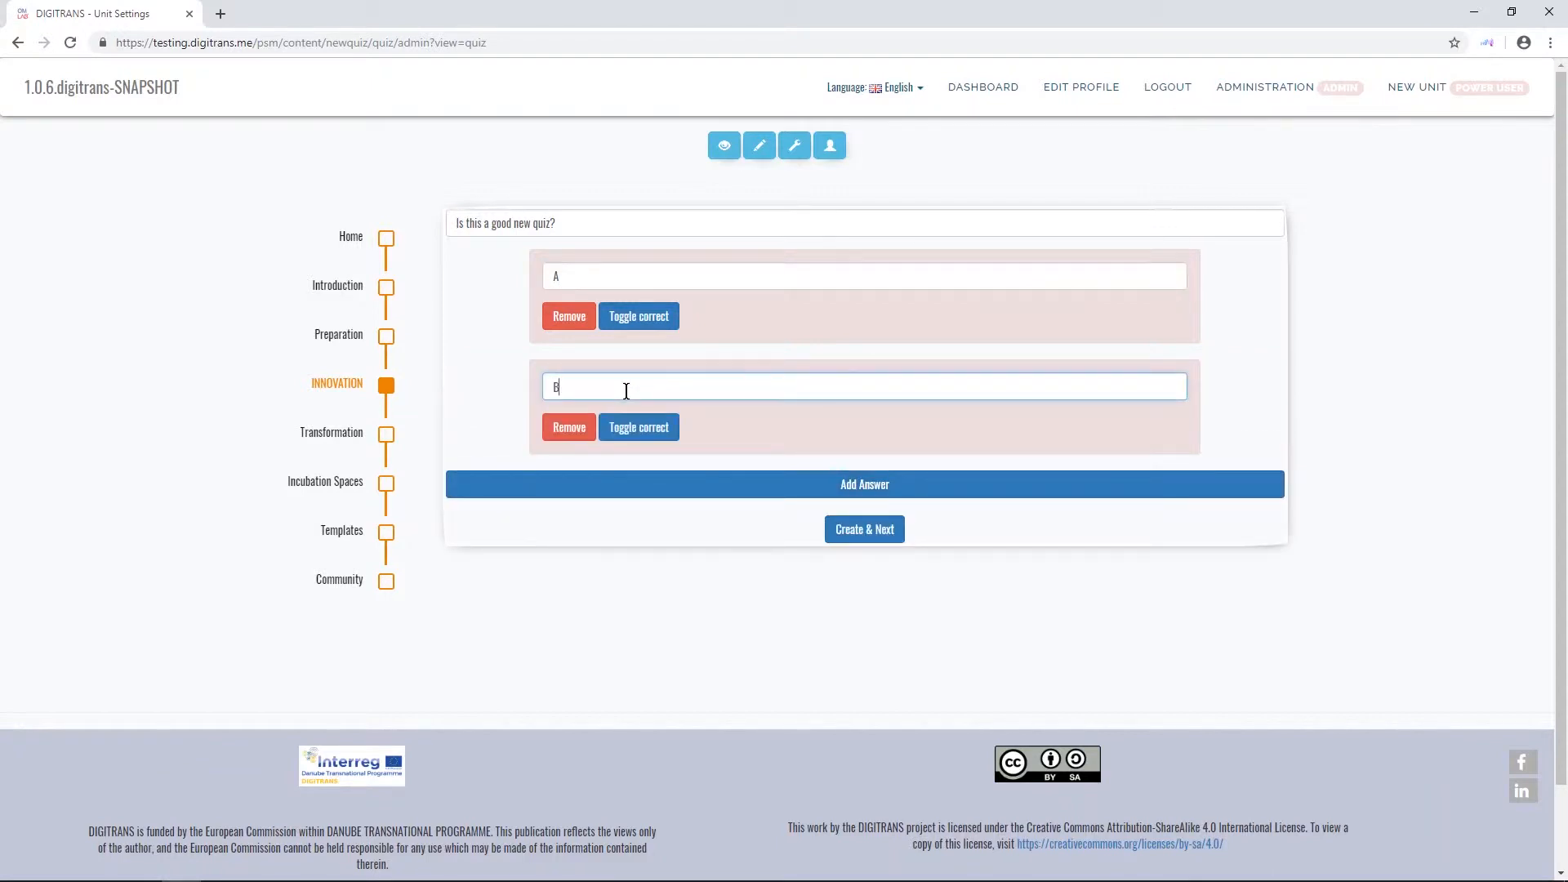
left_click(839, 489)
left_click(606, 498)
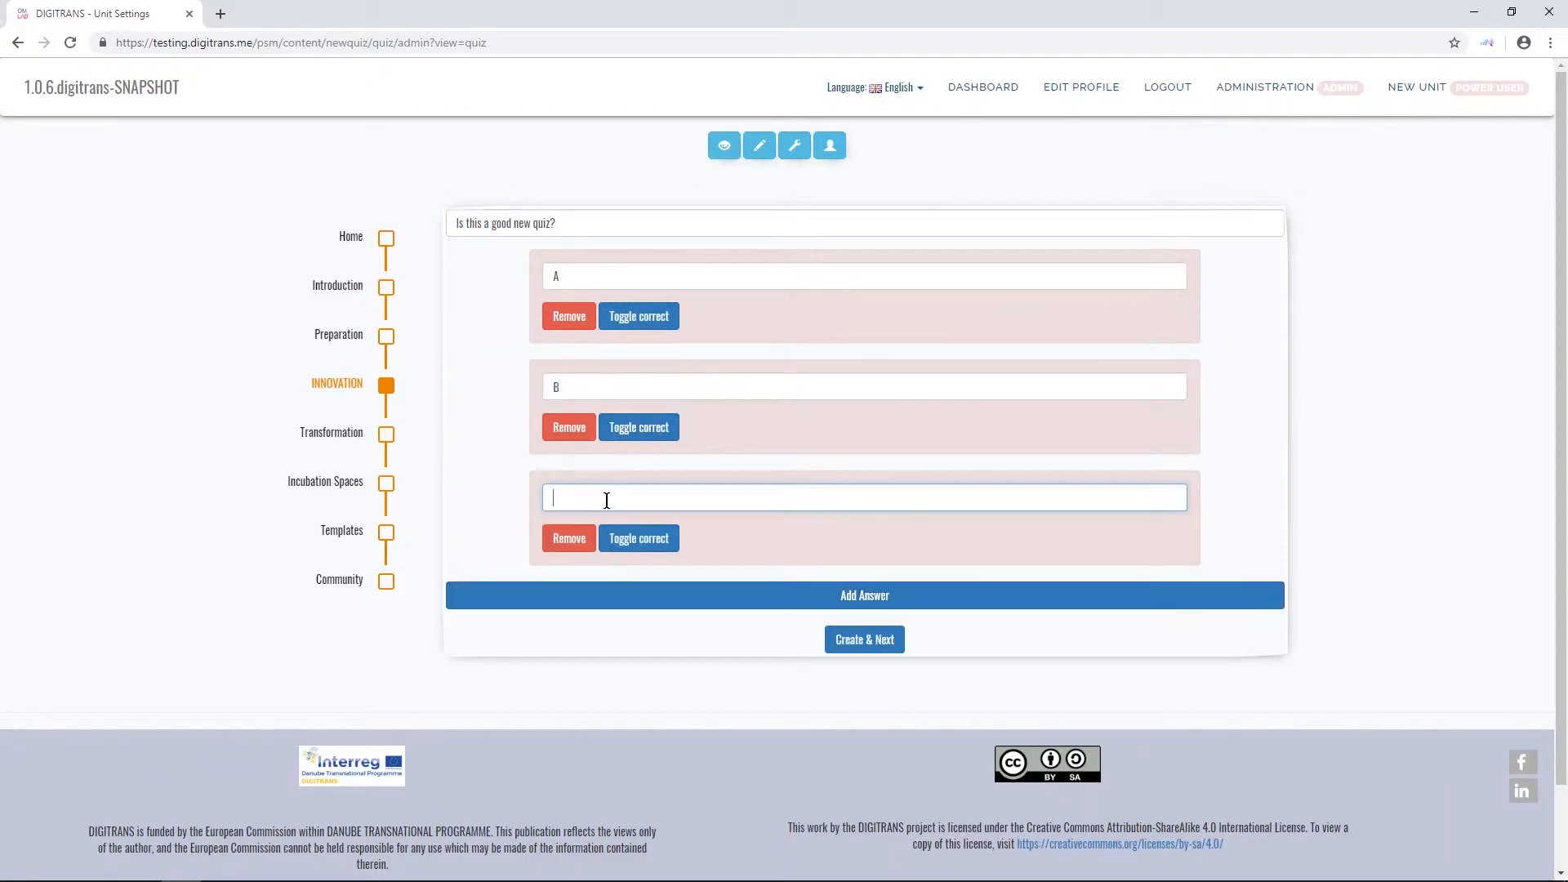
type("C")
left_click(875, 595)
left_click(613, 610)
type("D")
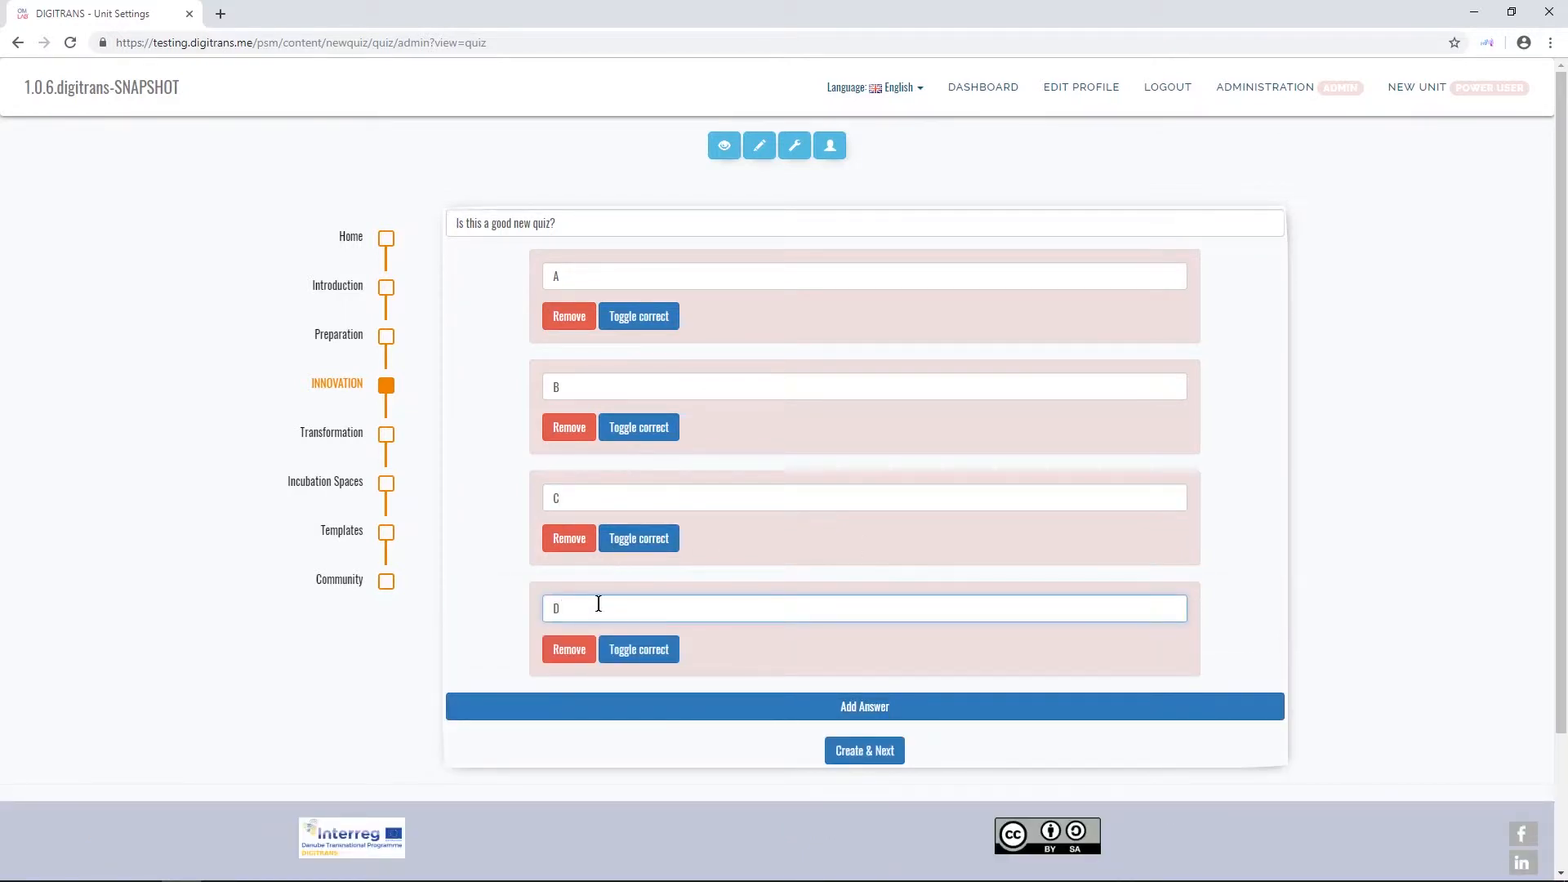
left_click(1253, 574)
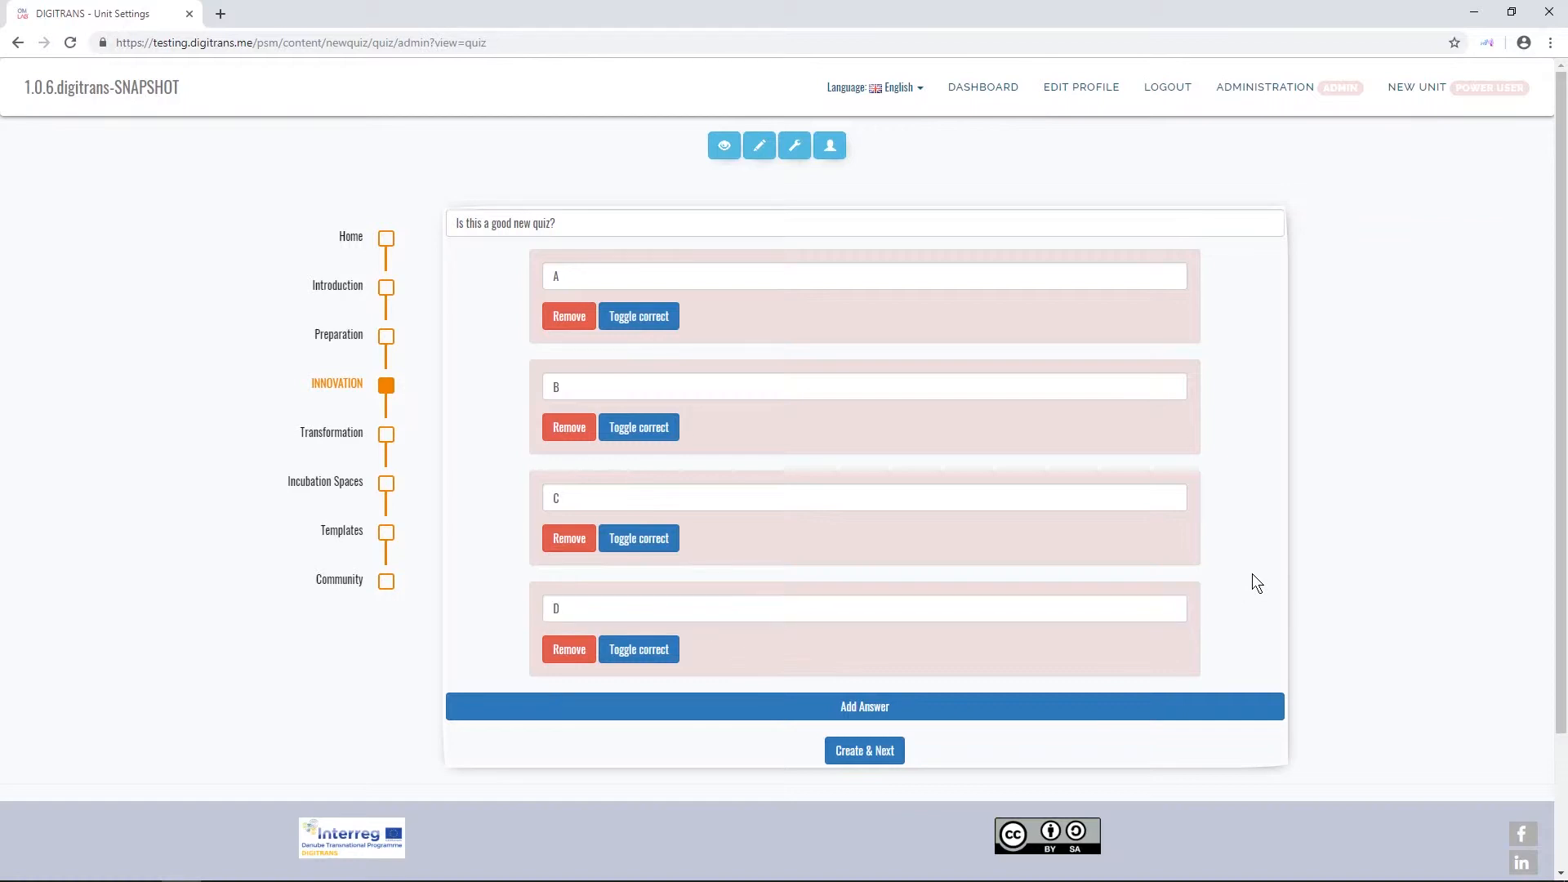
- Mark answers A and C as correct and create the question
left_click(660, 322)
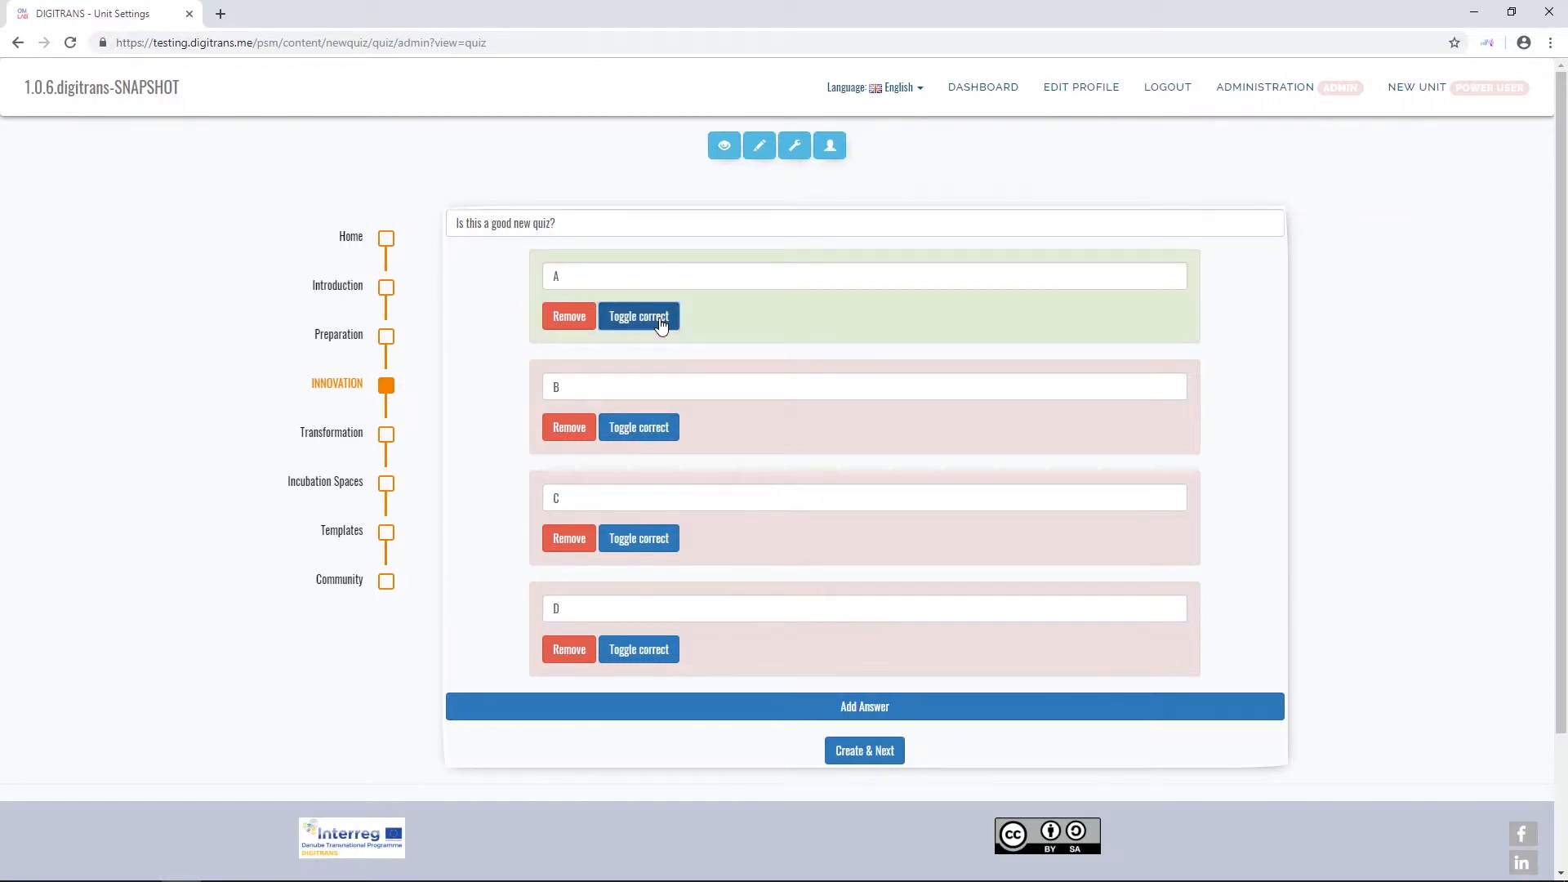
left_click(649, 541)
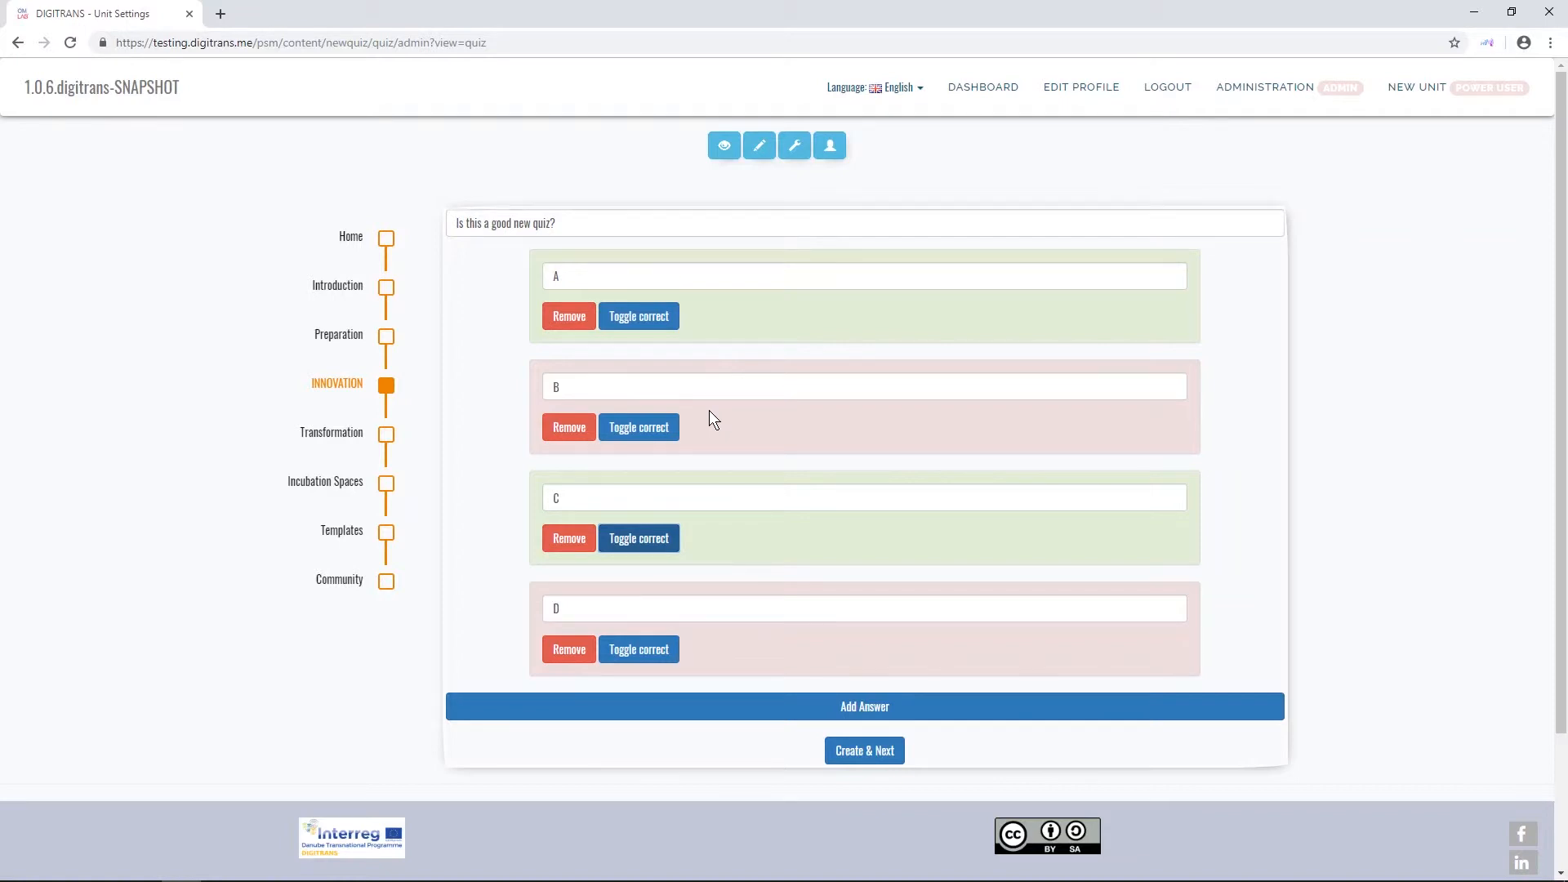
left_click(865, 751)
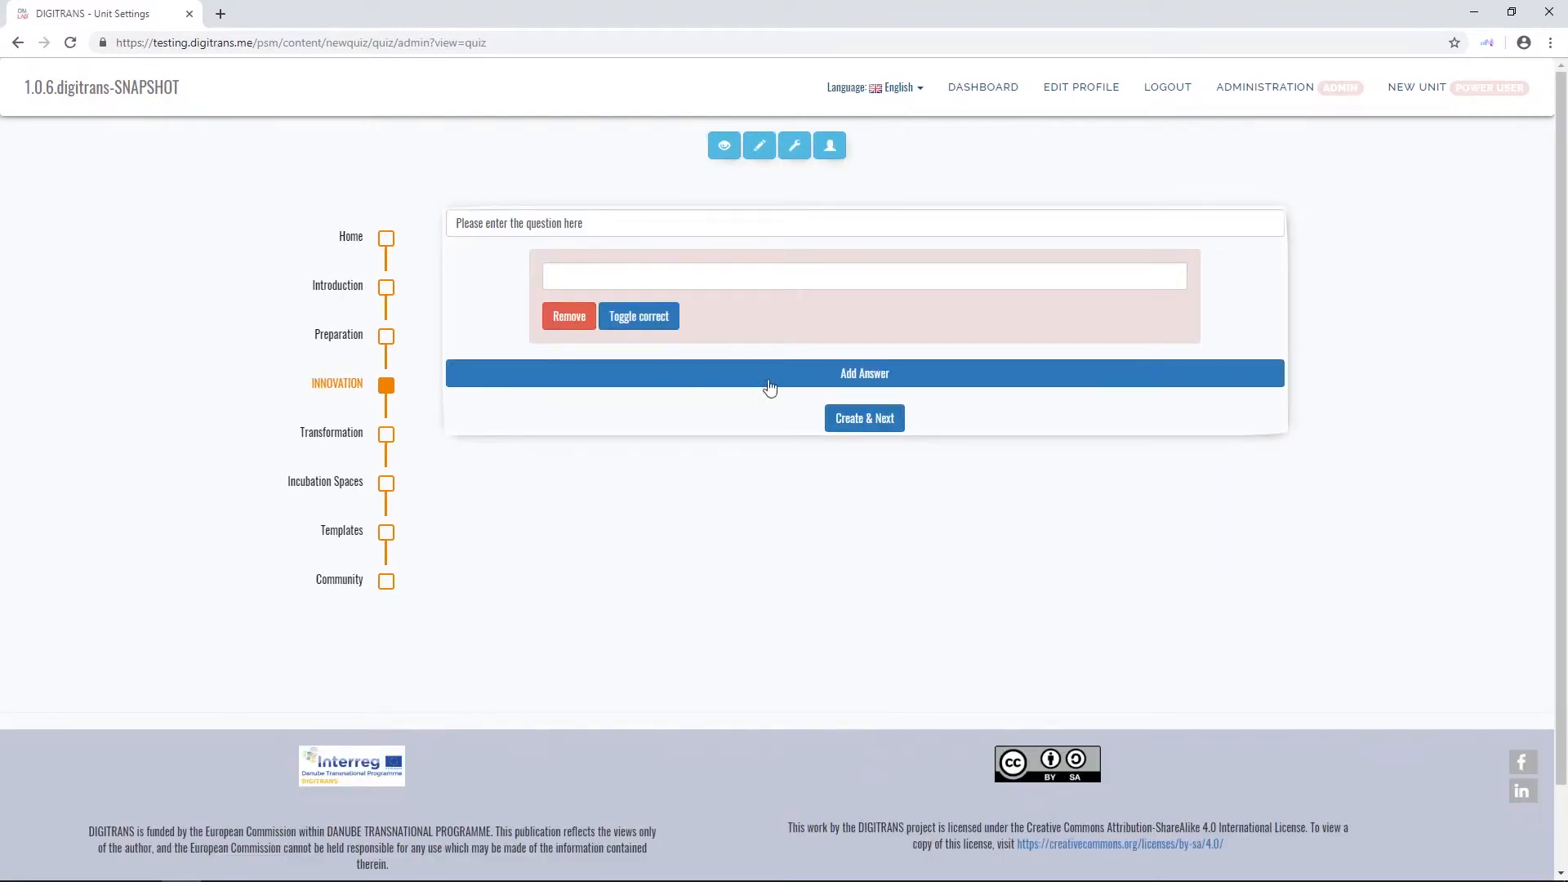
- View the finished quiz, answer its question with B and D, and evaluate the answers
left_click(723, 155)
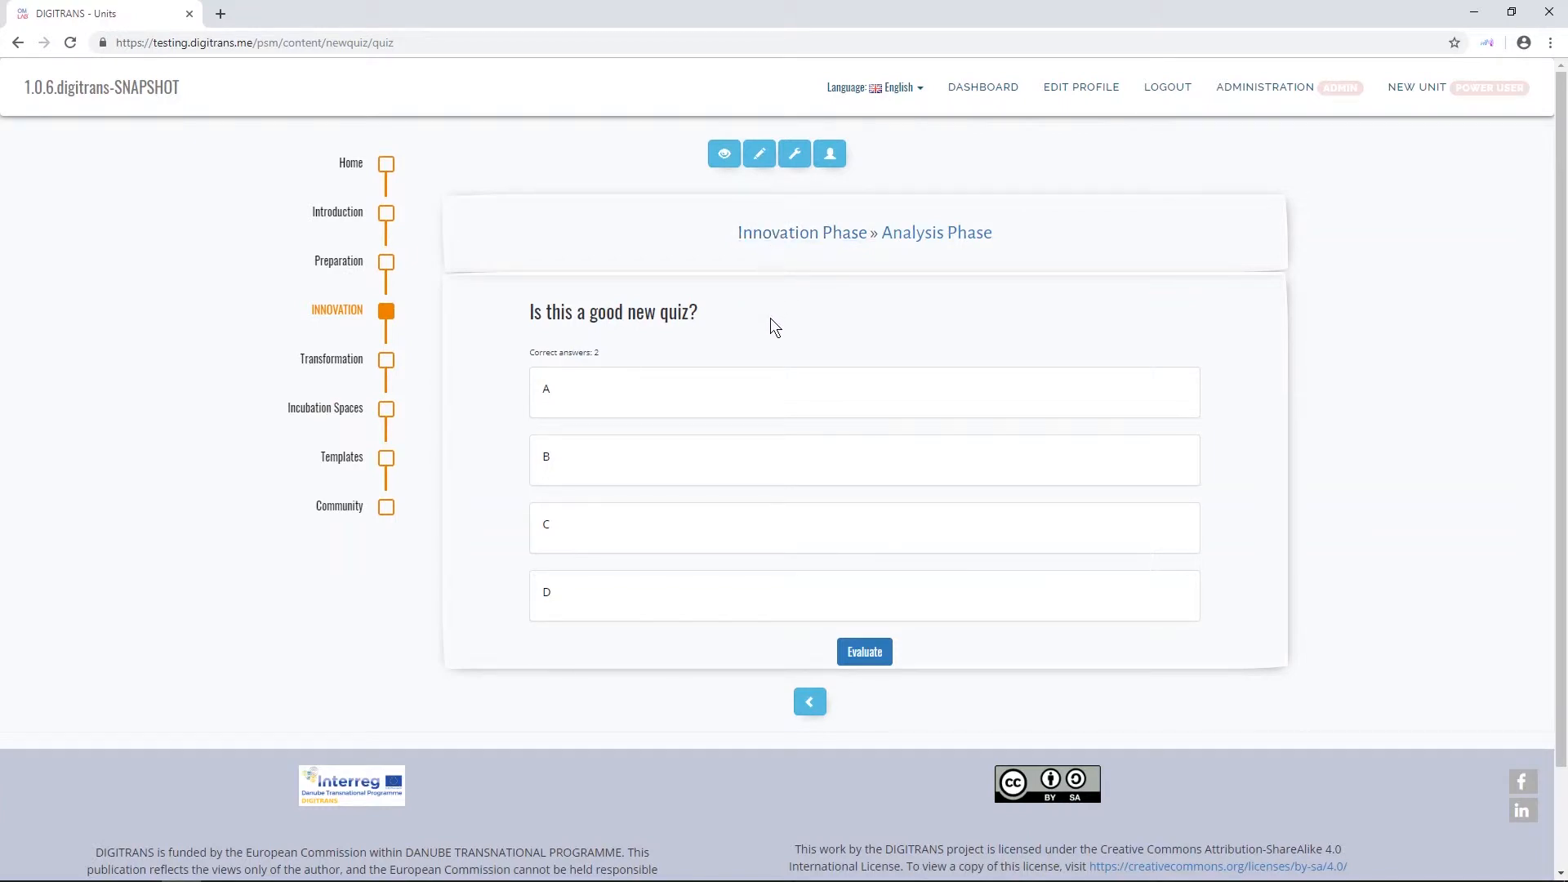
left_click(669, 457)
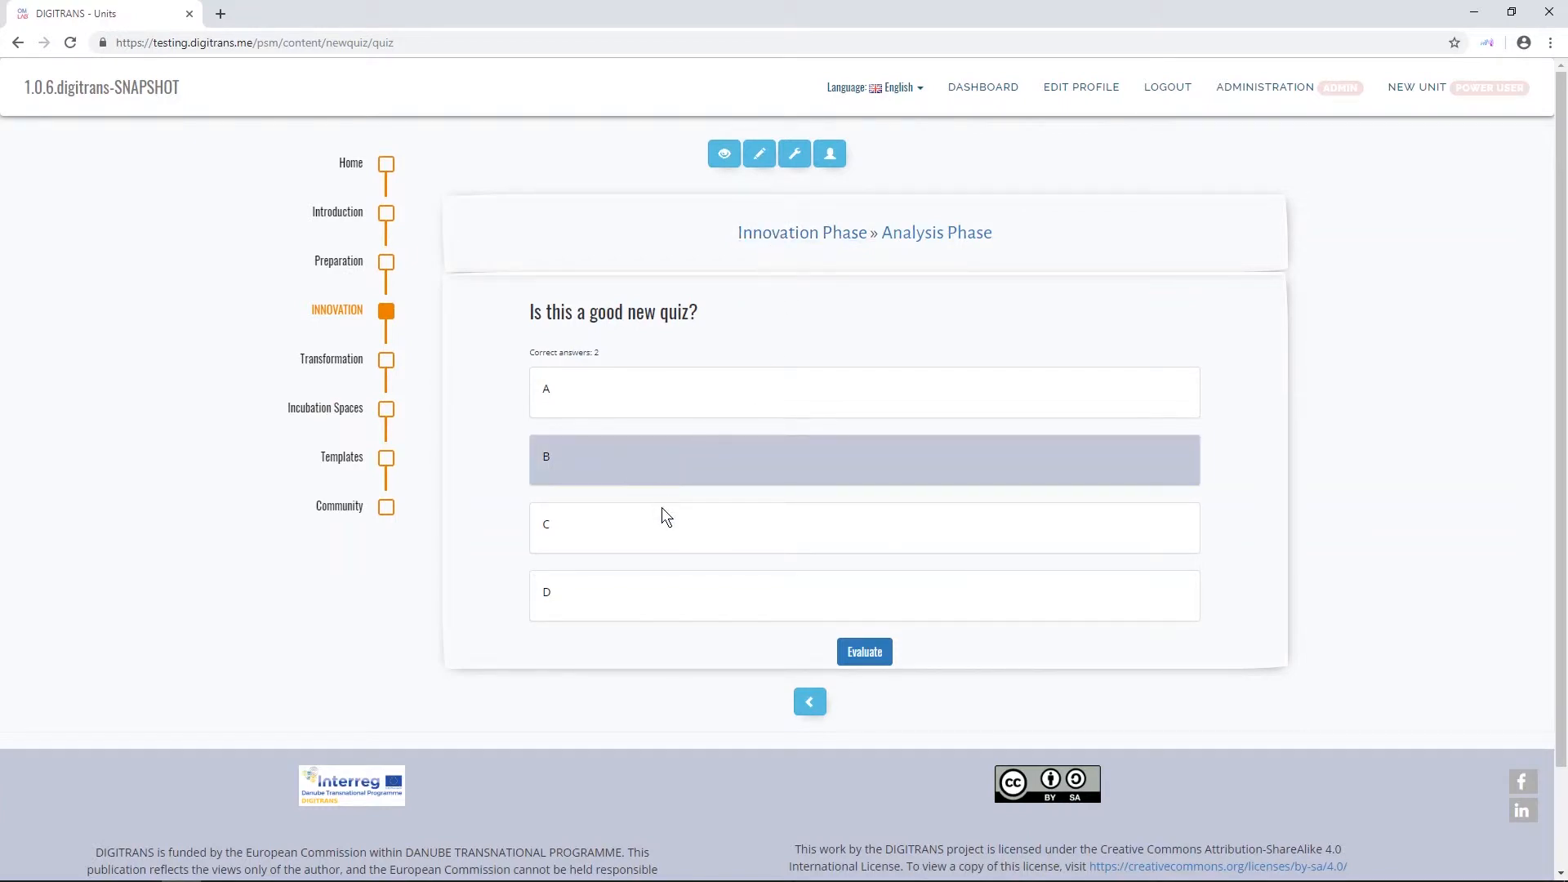
left_click(643, 605)
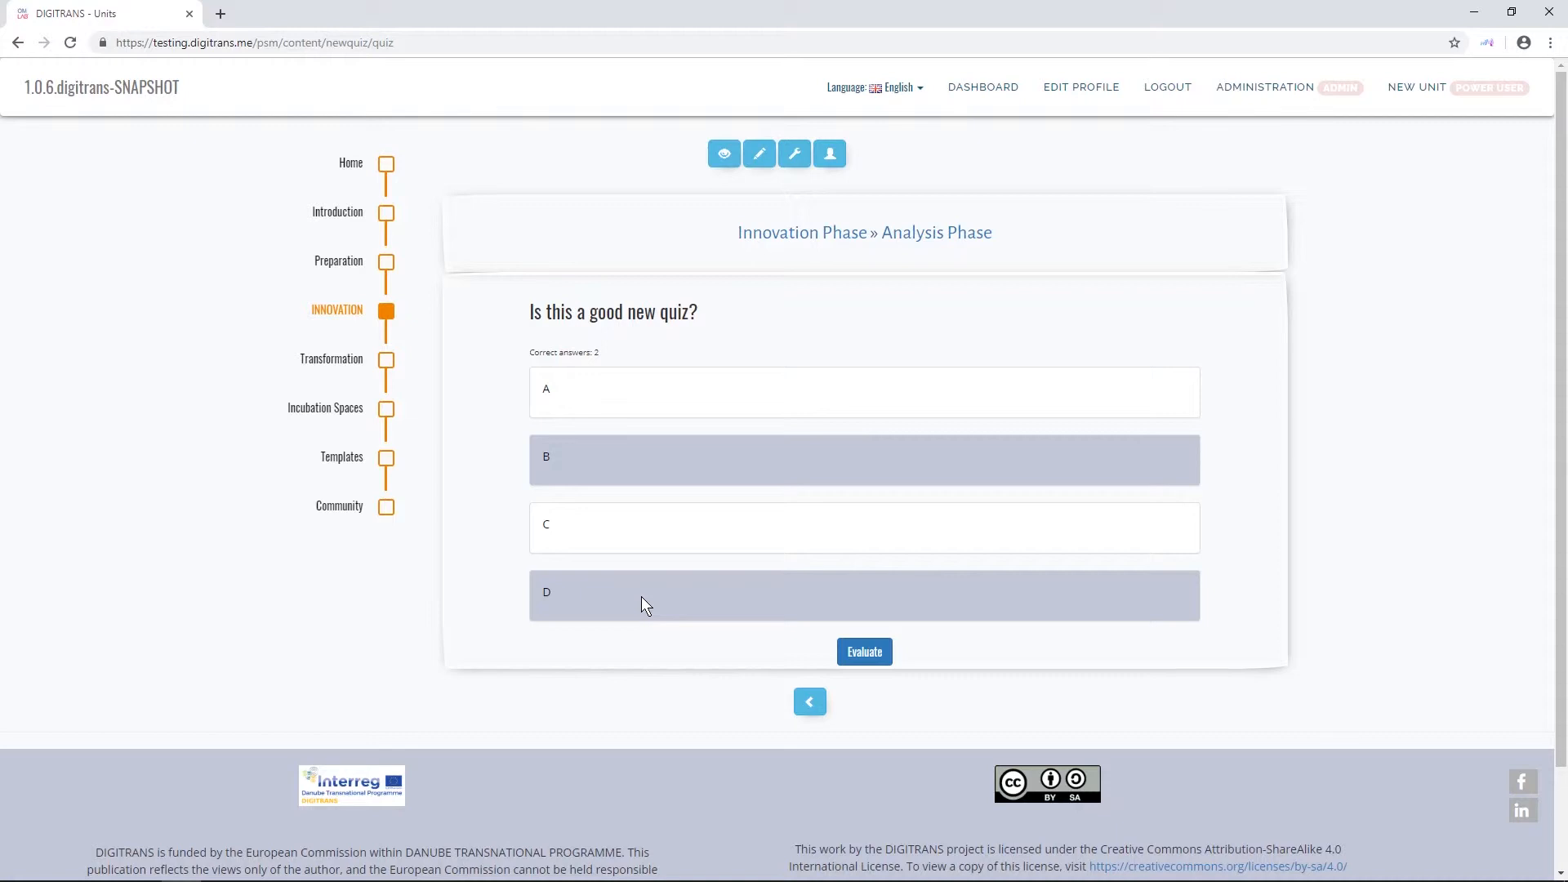
left_click(859, 660)
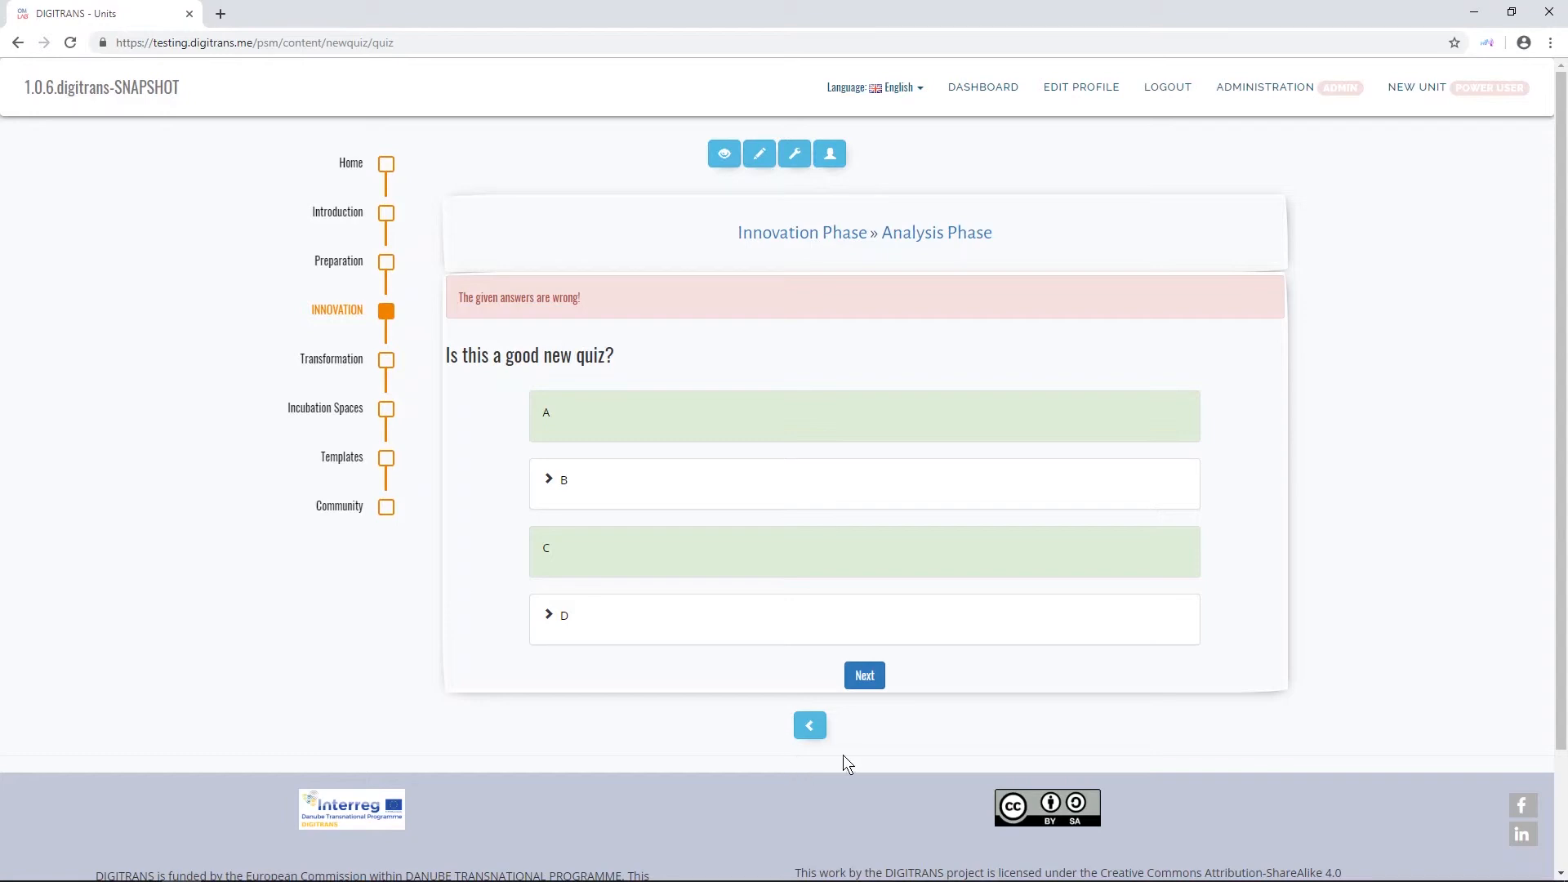
- Open the administration's unit order in a separate tab, move the New quiz unit higher in the list and save the order
middle_click(1287, 105)
left_click(319, 14)
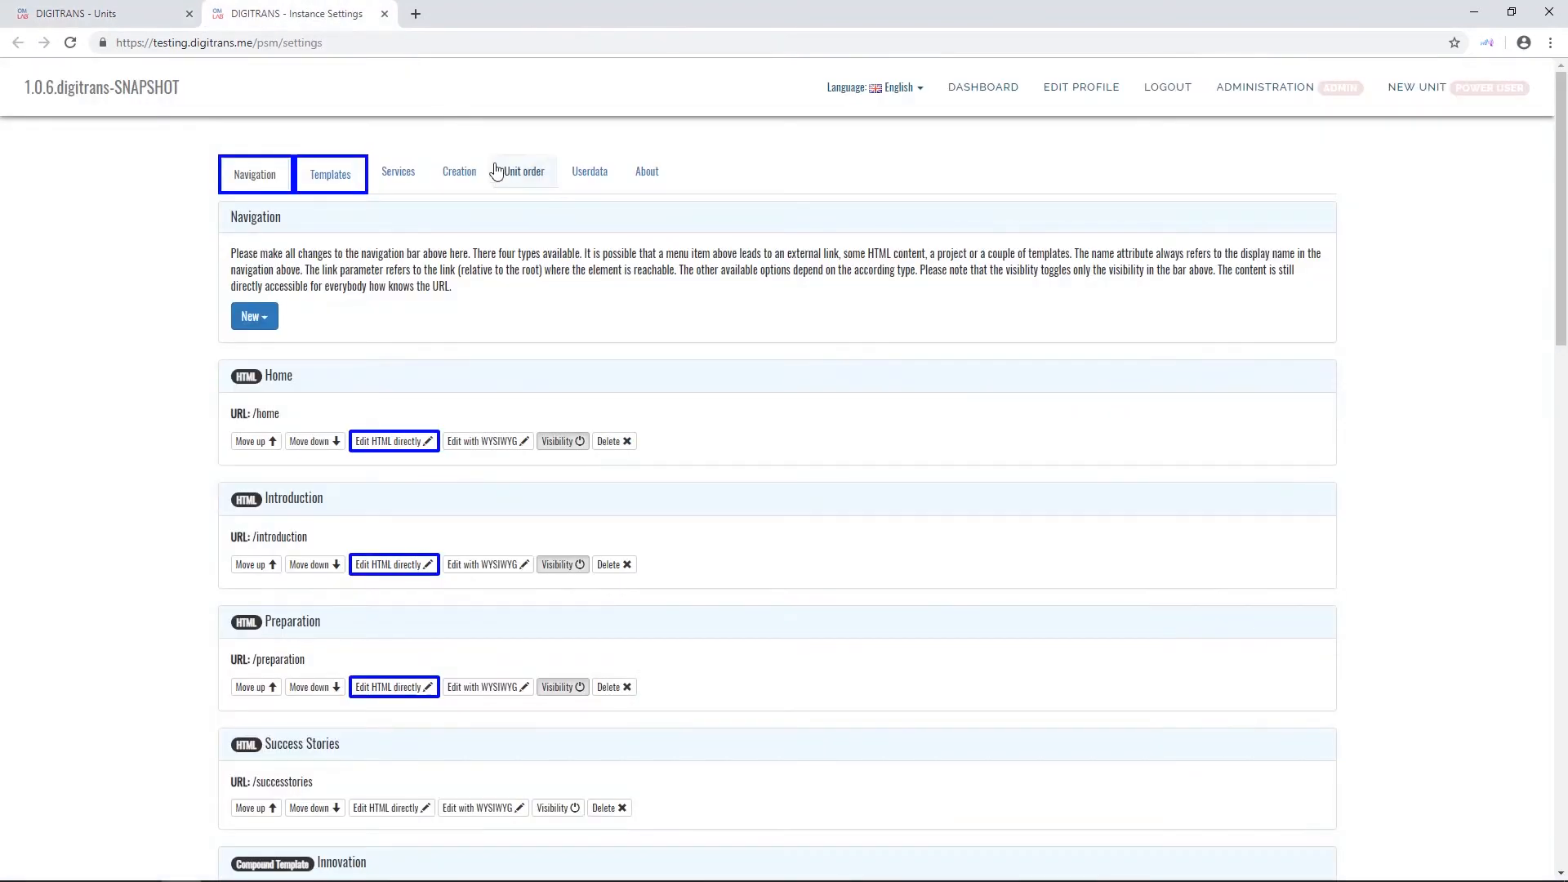
left_click(529, 184)
scroll(575, 323, "down", 6)
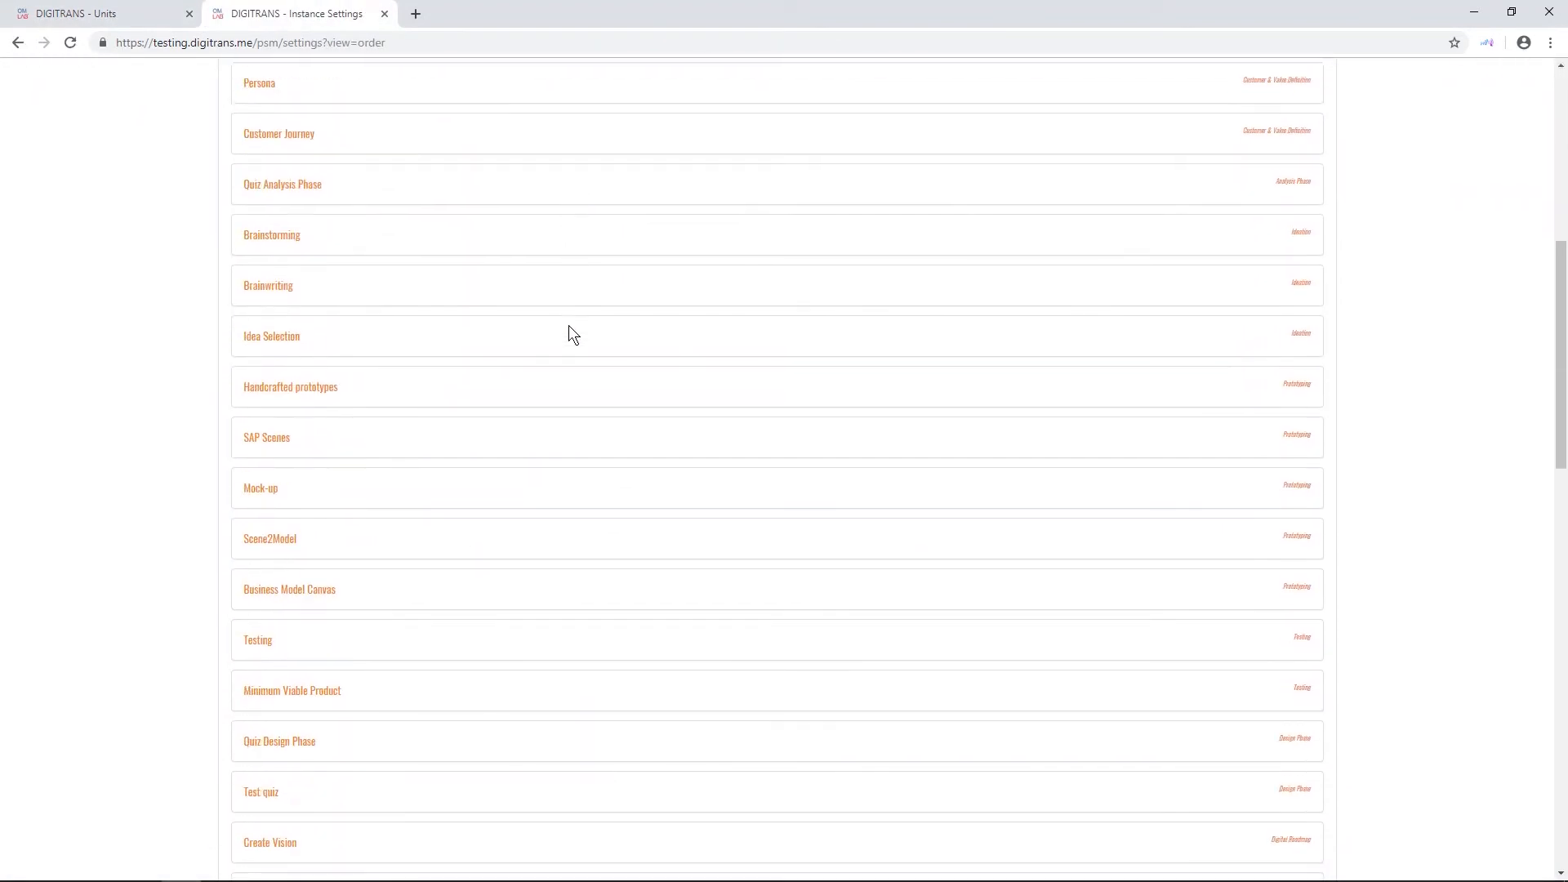
scroll(570, 327, "down", 12)
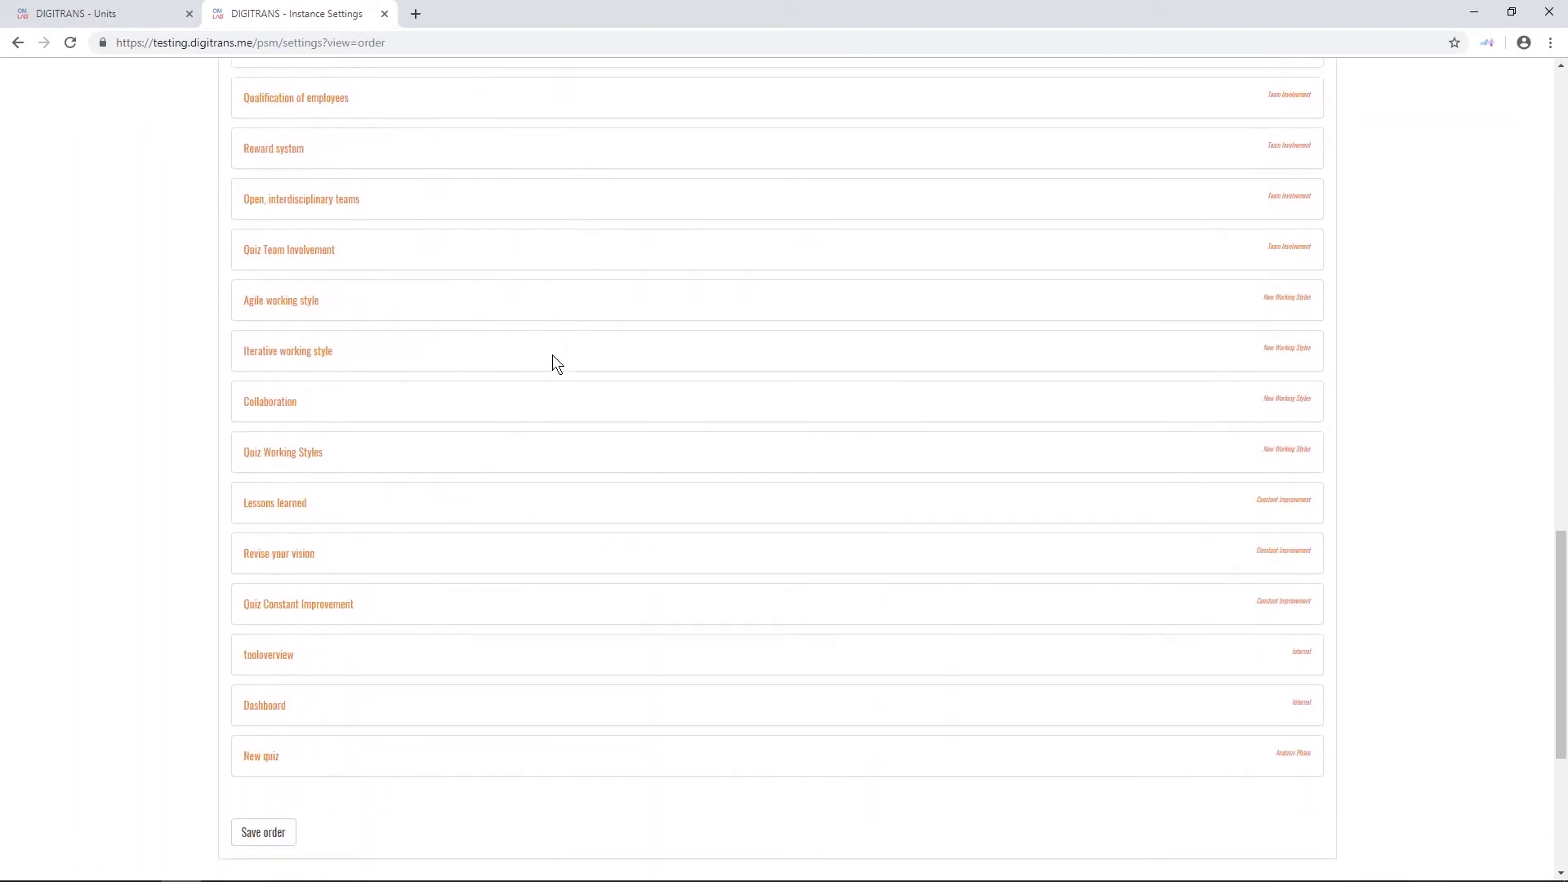
scroll(552, 354, "down", 3)
left_click_drag(259, 520, 292, 331)
scroll(308, 417, "up", 10)
scroll(309, 410, "up", 4)
scroll(308, 409, "up", 3)
scroll(311, 360, "down", 15)
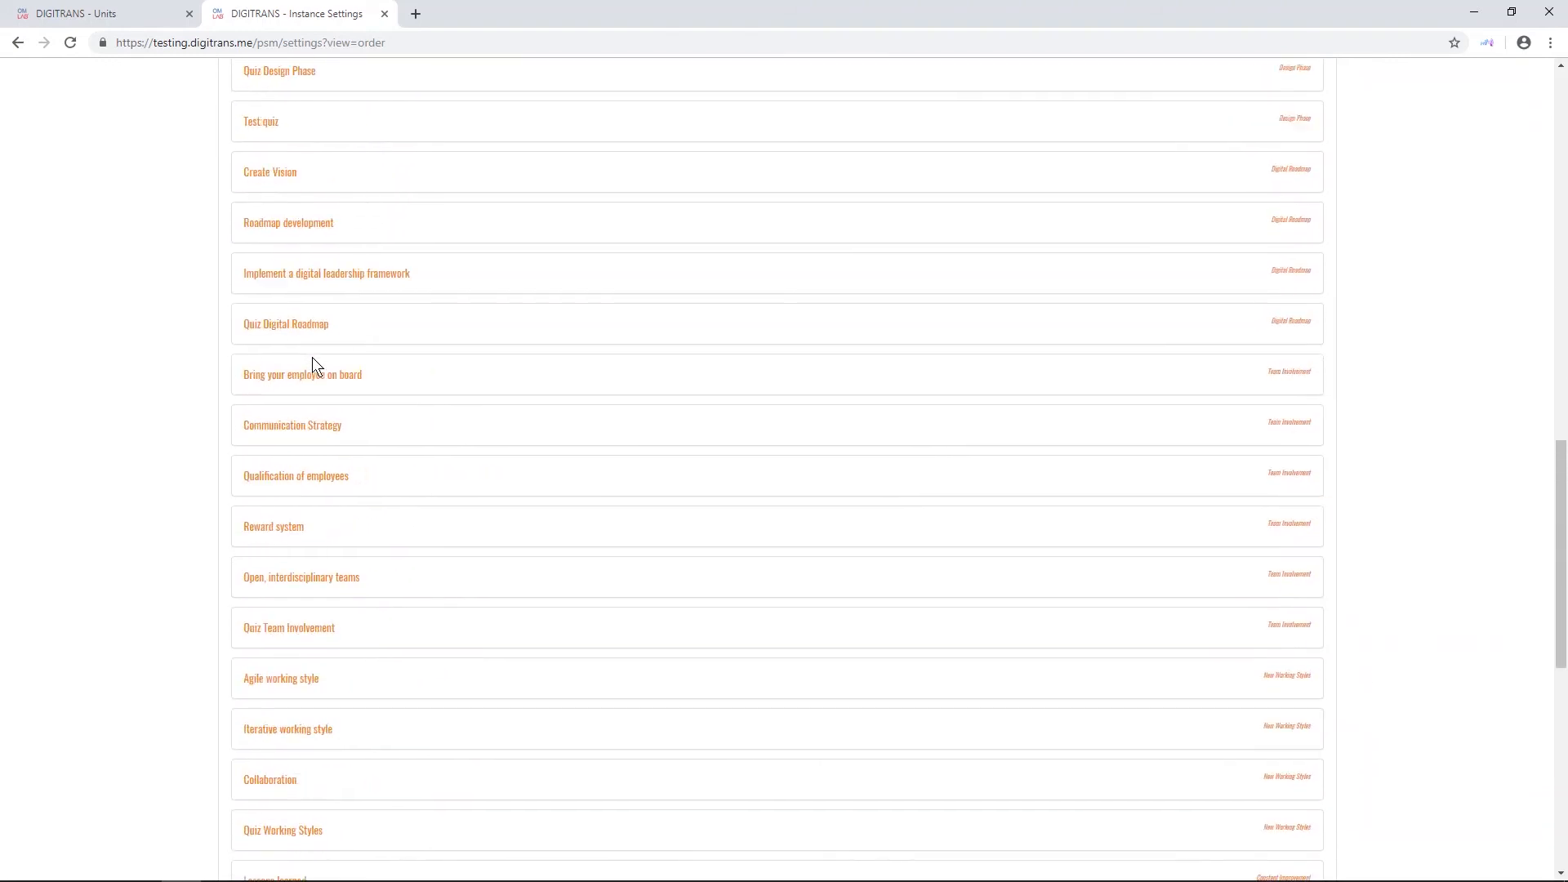
left_click(263, 442)
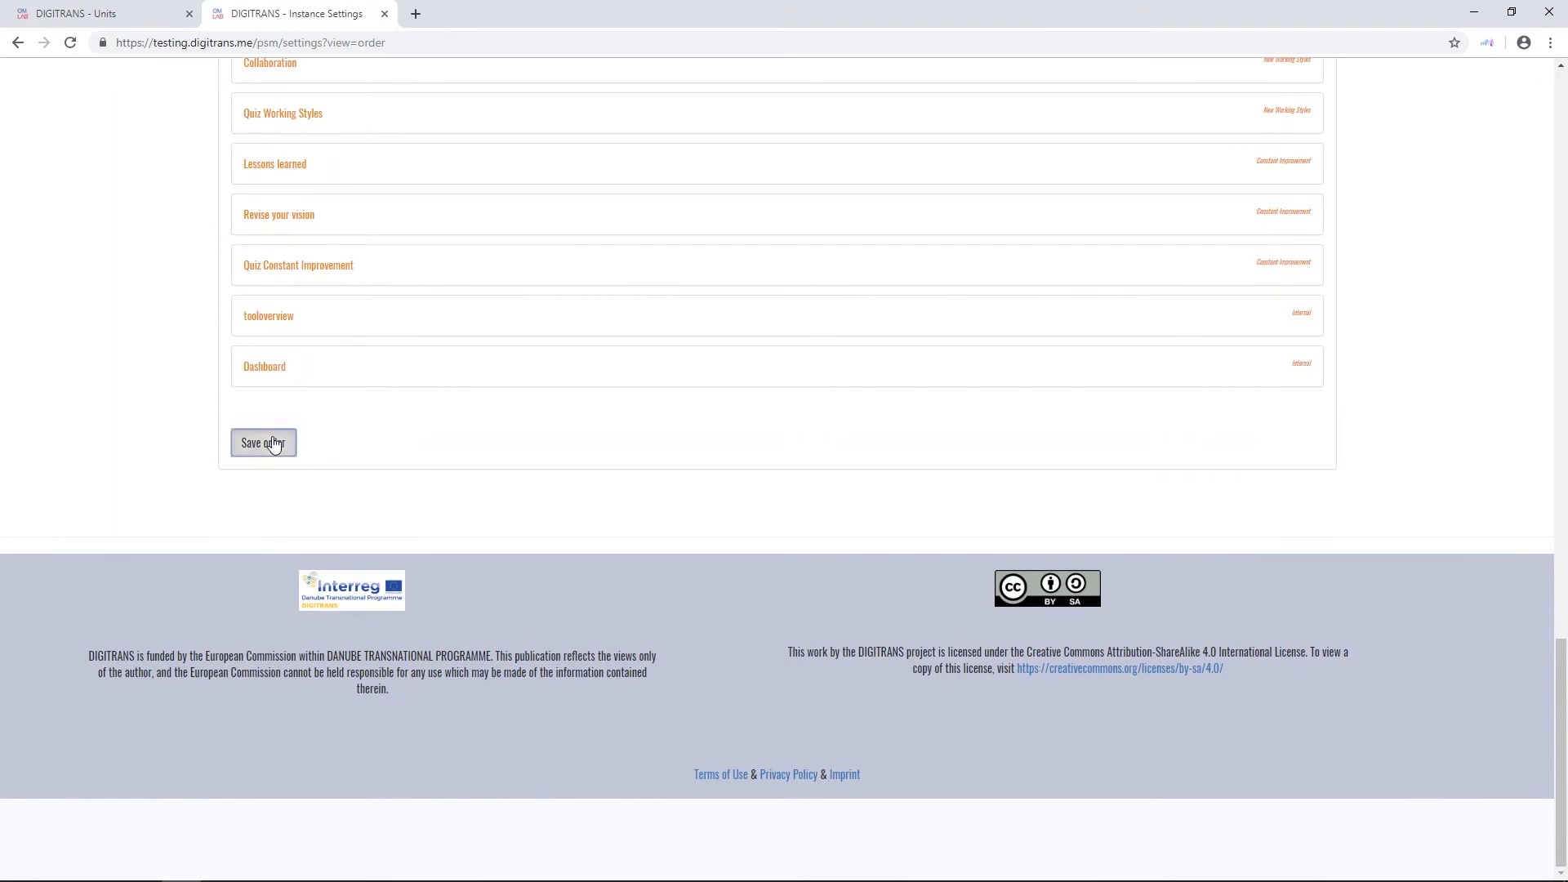
- Reload the quiz page and step through its neighbouring units to check the new order
left_click(139, 15)
key("F5")
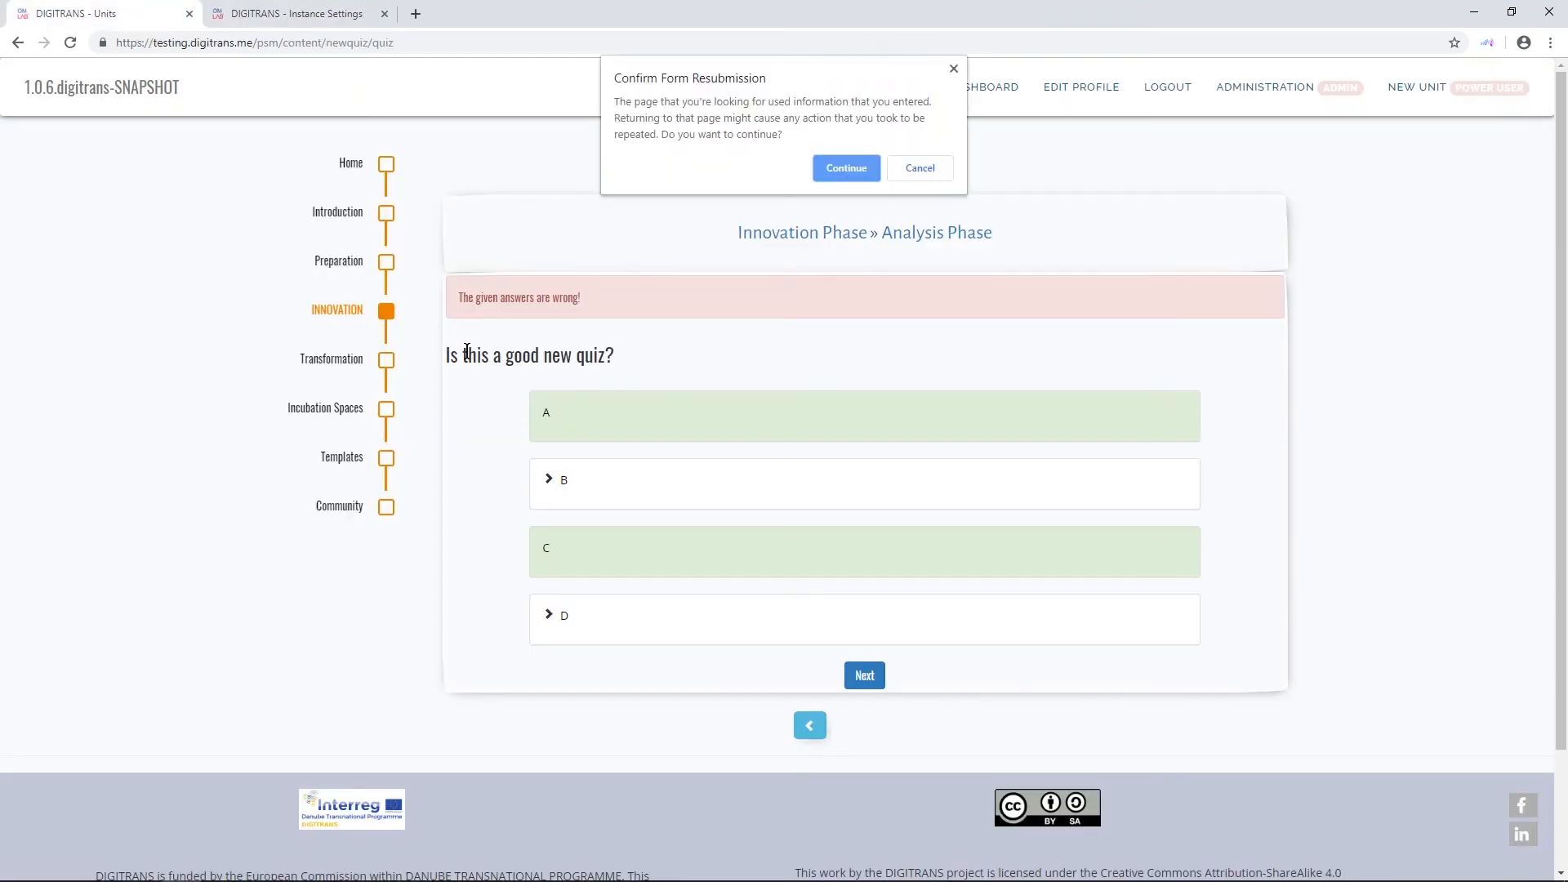
left_click(850, 169)
left_click(792, 726)
left_click(825, 707)
left_click(826, 703)
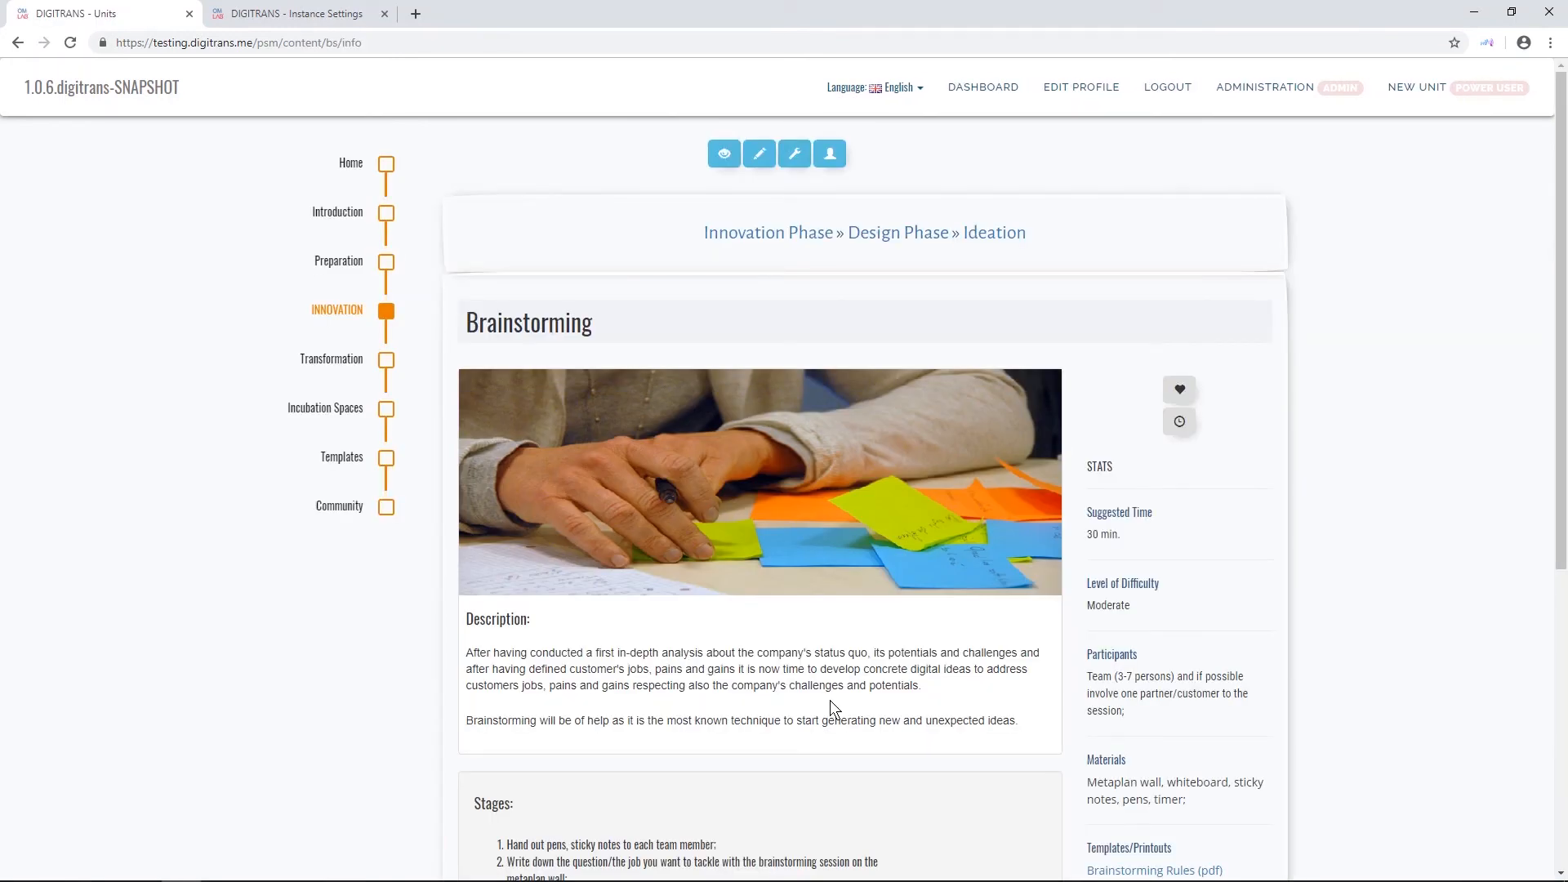